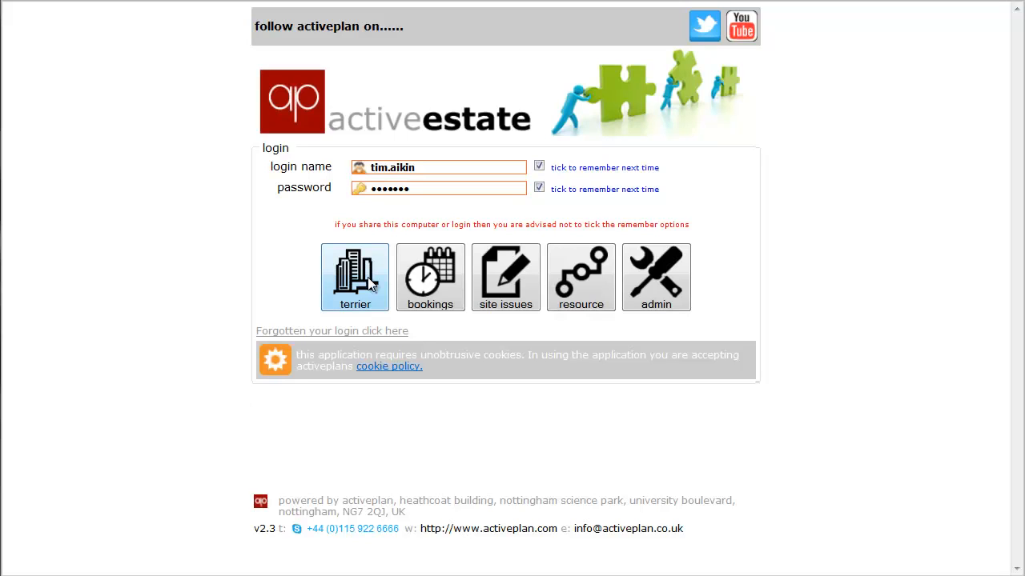
Log in to the terrier module and open the schedule assignment types of the DOOR SETS trait.
{"action": "left_click", "coordinate": [359, 278]}
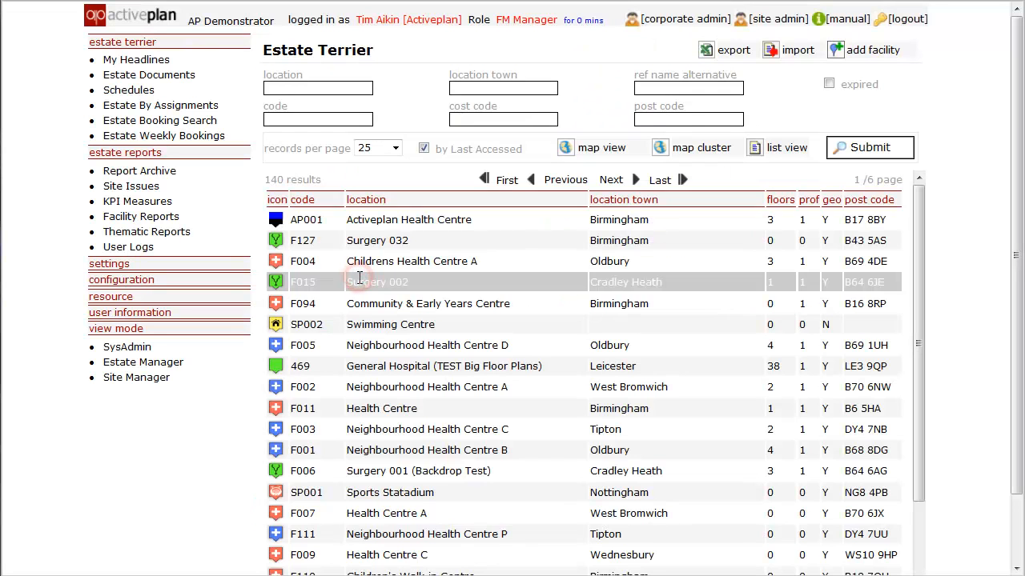
{"action": "left_click", "coordinate": [112, 264]}
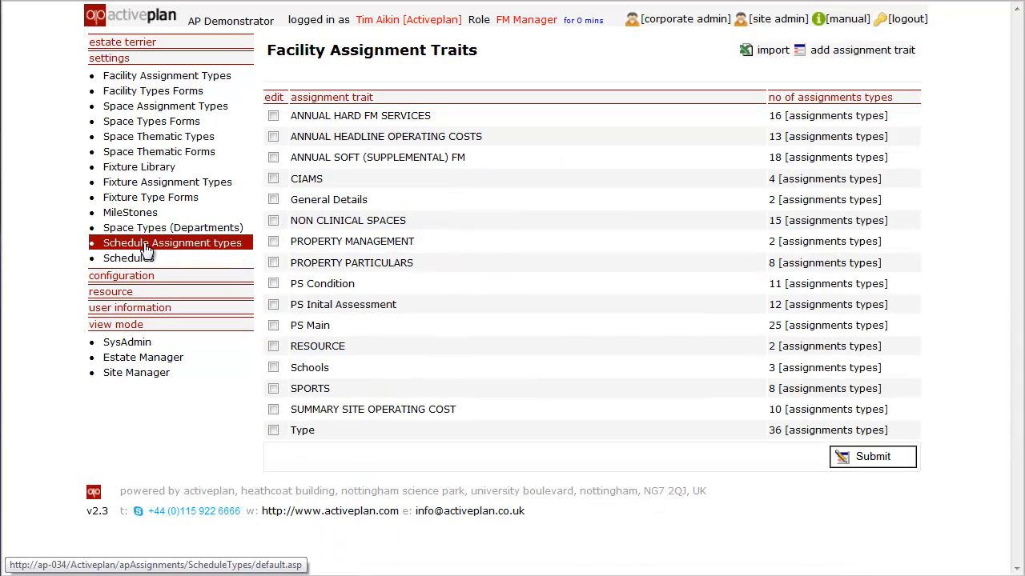
{"action": "left_click", "coordinate": [146, 248]}
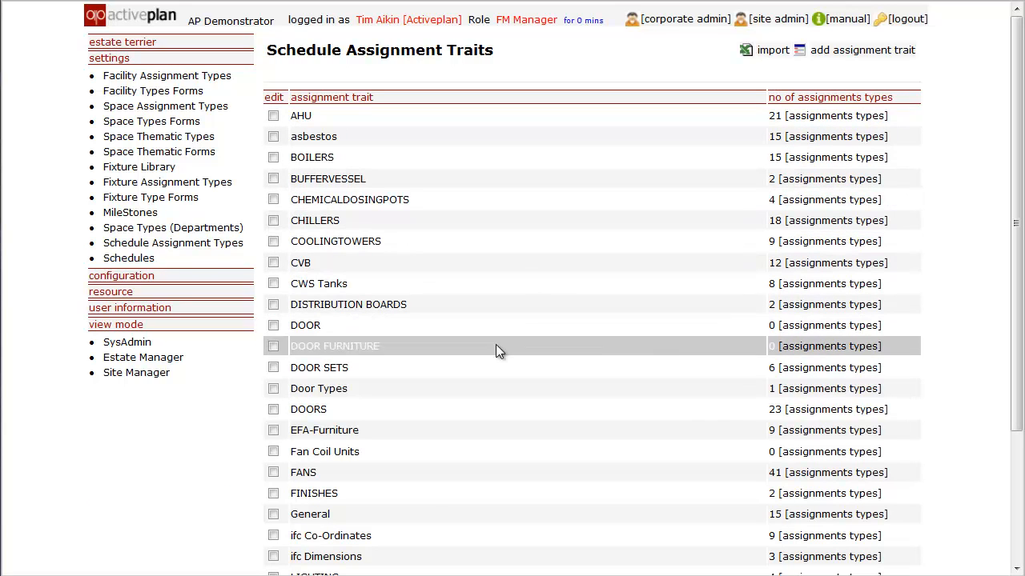
{"action": "scroll", "coordinate": [494, 430], "scroll_direction": "down", "scroll_amount": 3}
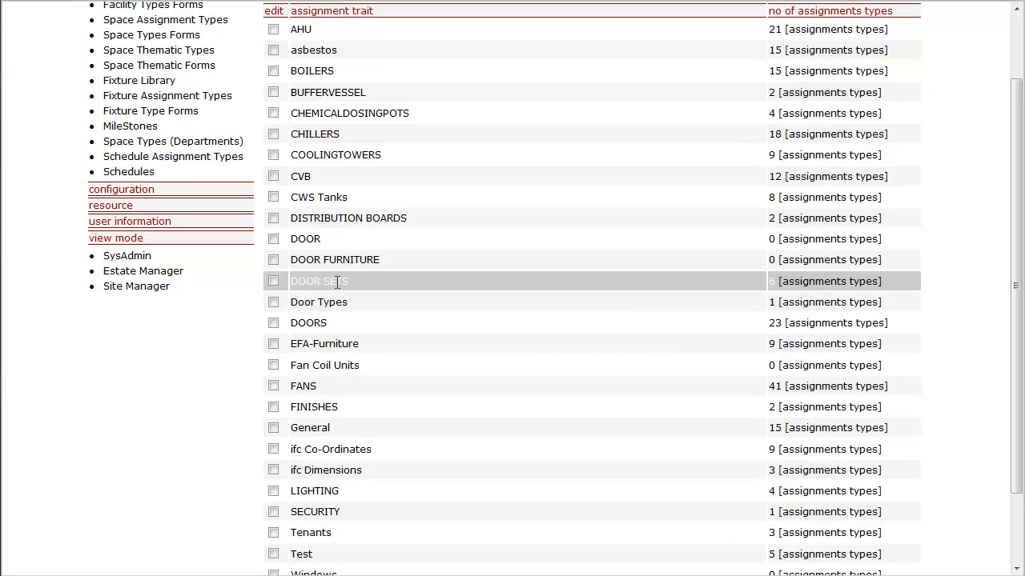
{"action": "left_click", "coordinate": [838, 282]}
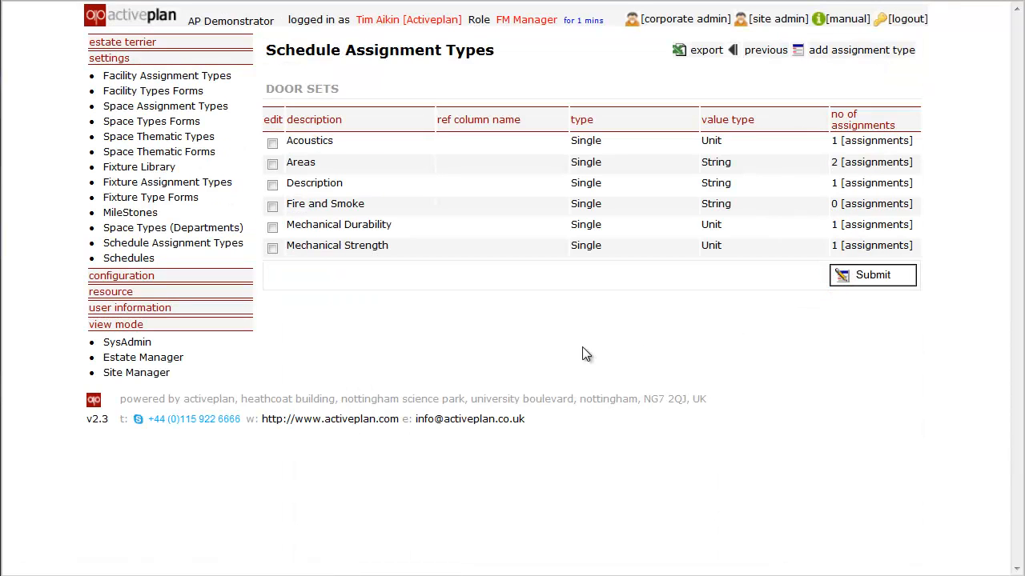
Examine the notes, value setting and data type of the Acoustics, Areas and Fire and Smoke assignment types.
{"action": "left_click", "coordinate": [272, 145]}
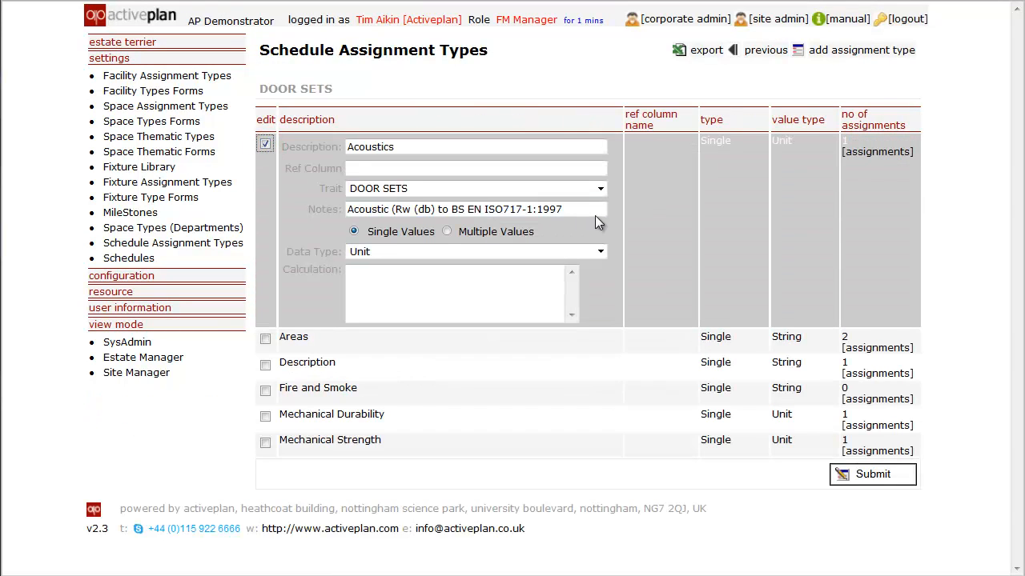
{"action": "left_click", "coordinate": [573, 210]}
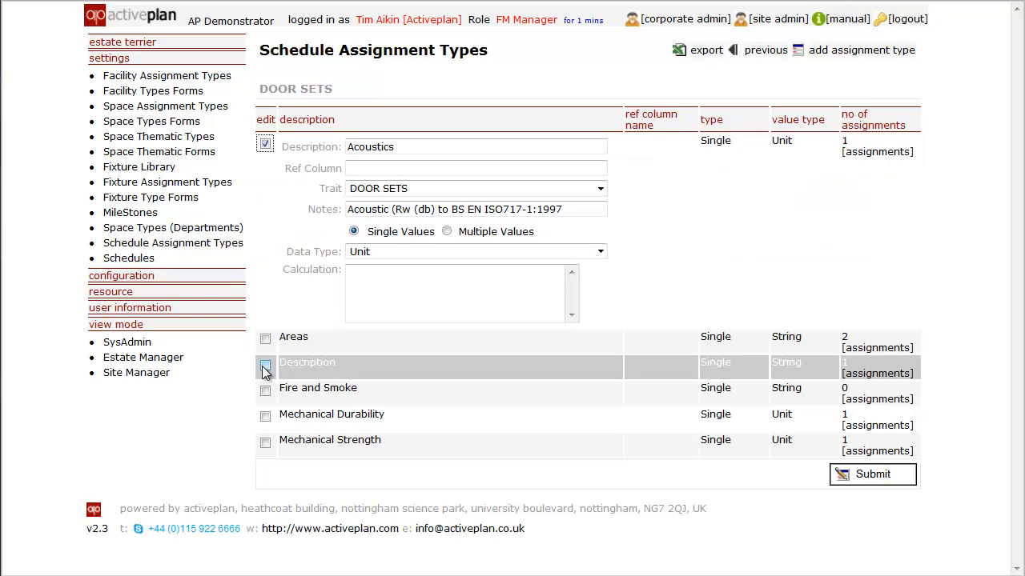
{"action": "left_click", "coordinate": [265, 339]}
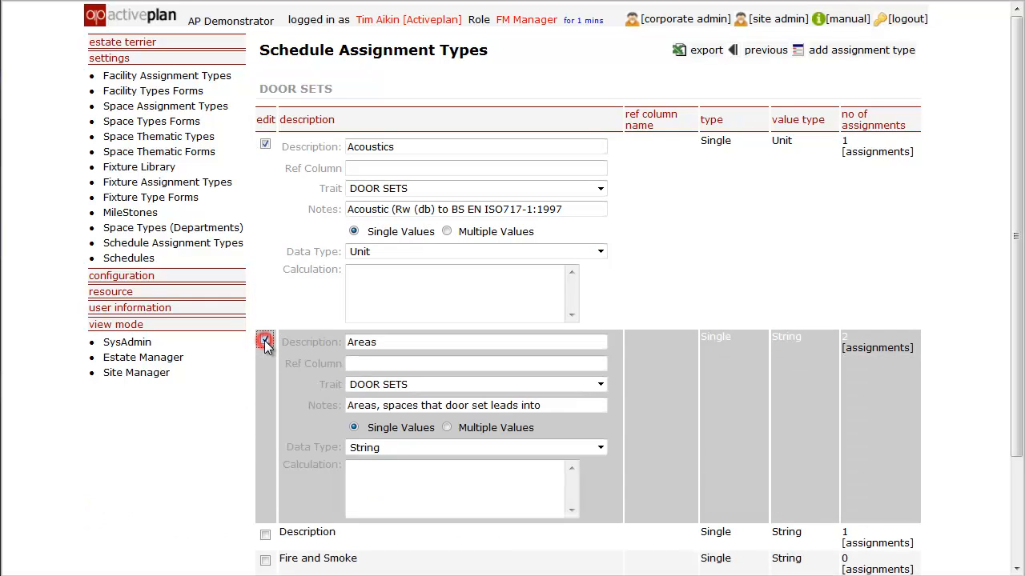
{"action": "scroll", "coordinate": [403, 330], "scroll_direction": "down", "scroll_amount": 1}
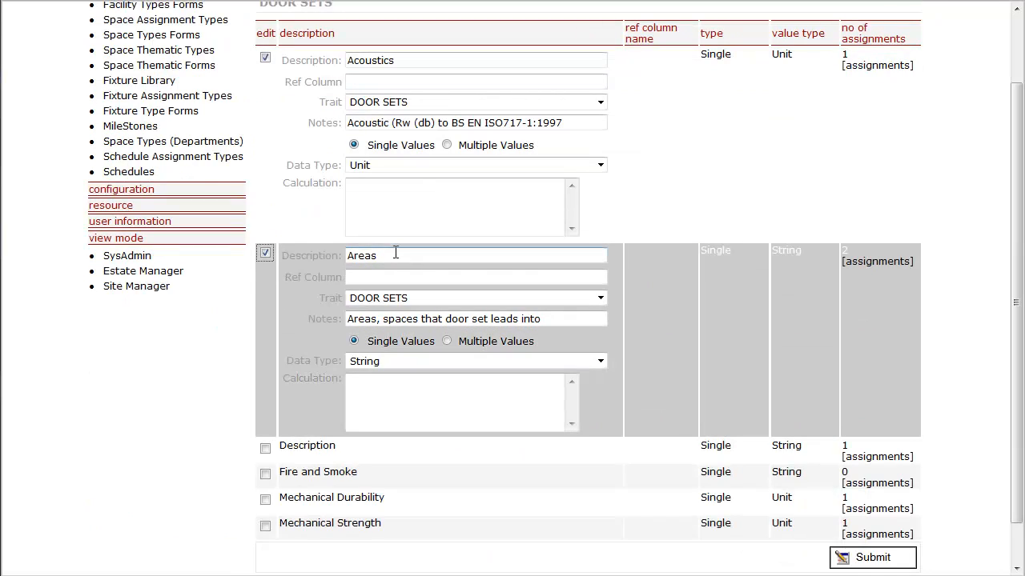
{"action": "left_click", "coordinate": [394, 254]}
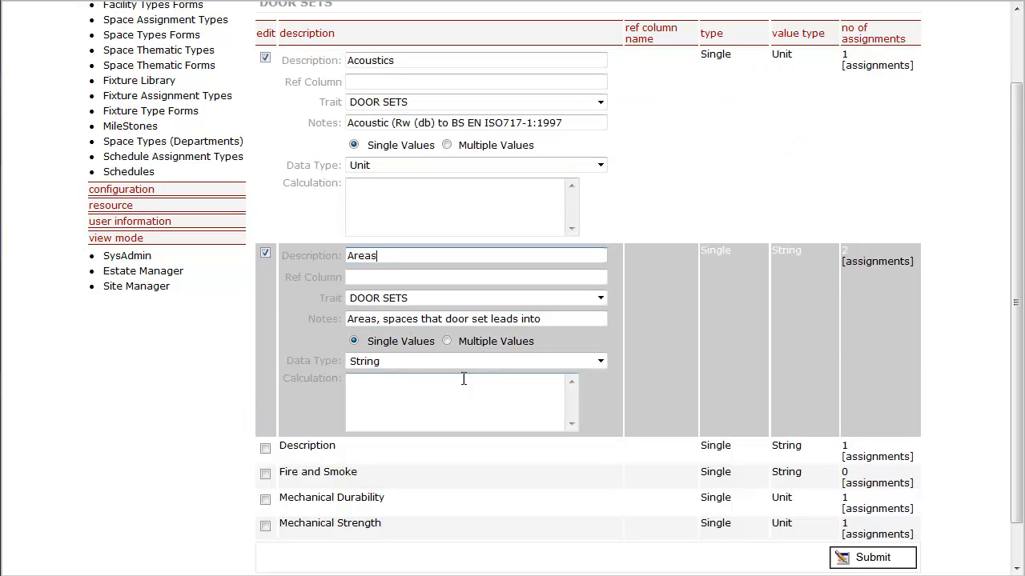
{"action": "left_click", "coordinate": [265, 253]}
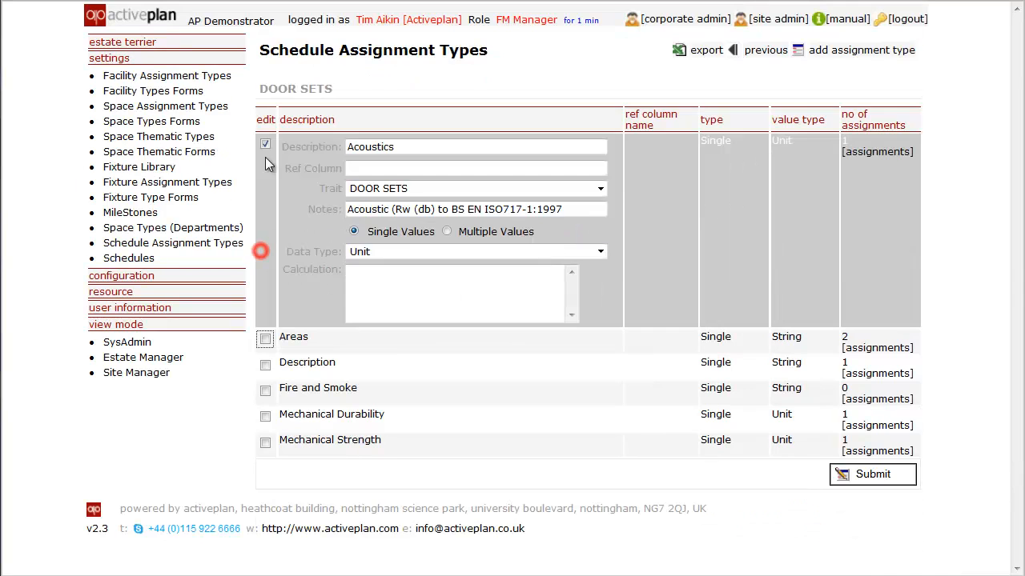
{"action": "left_click", "coordinate": [270, 144]}
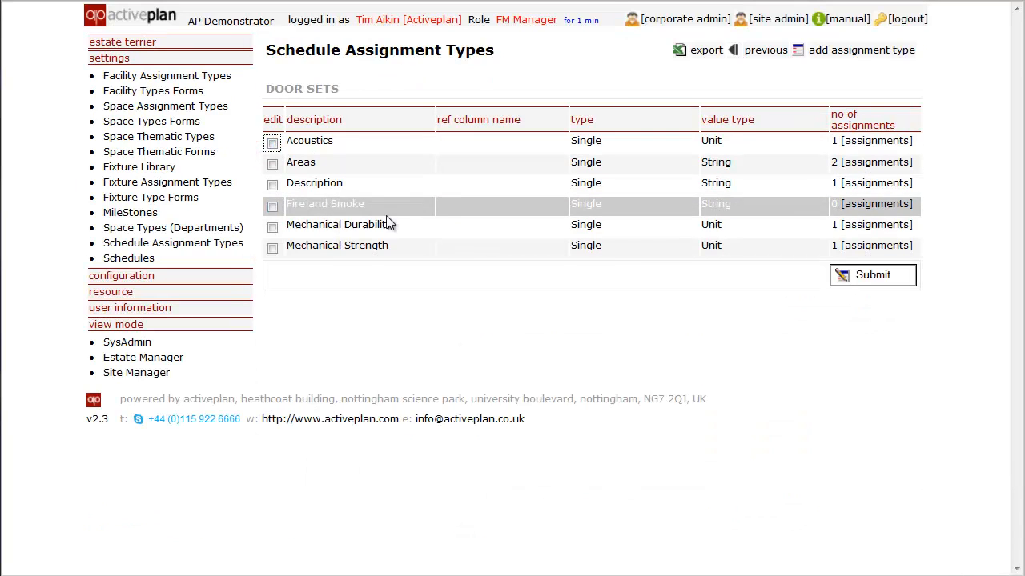
{"action": "left_click", "coordinate": [272, 207]}
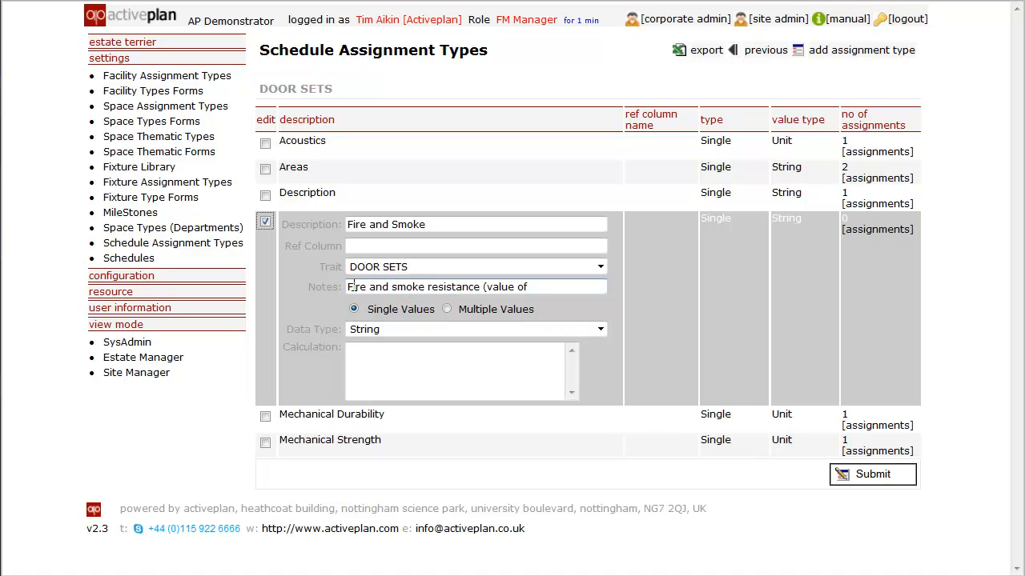
{"action": "left_click", "coordinate": [266, 223]}
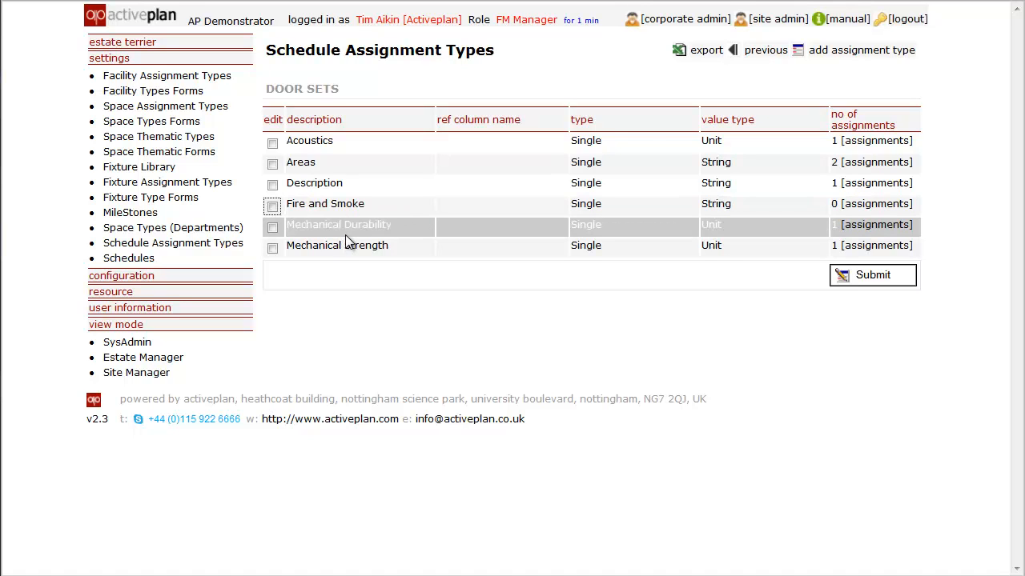
Open the DOOR SETS schedule in the Schedule Configurator and review its schedule instance type options.
{"action": "left_click", "coordinate": [766, 53]}
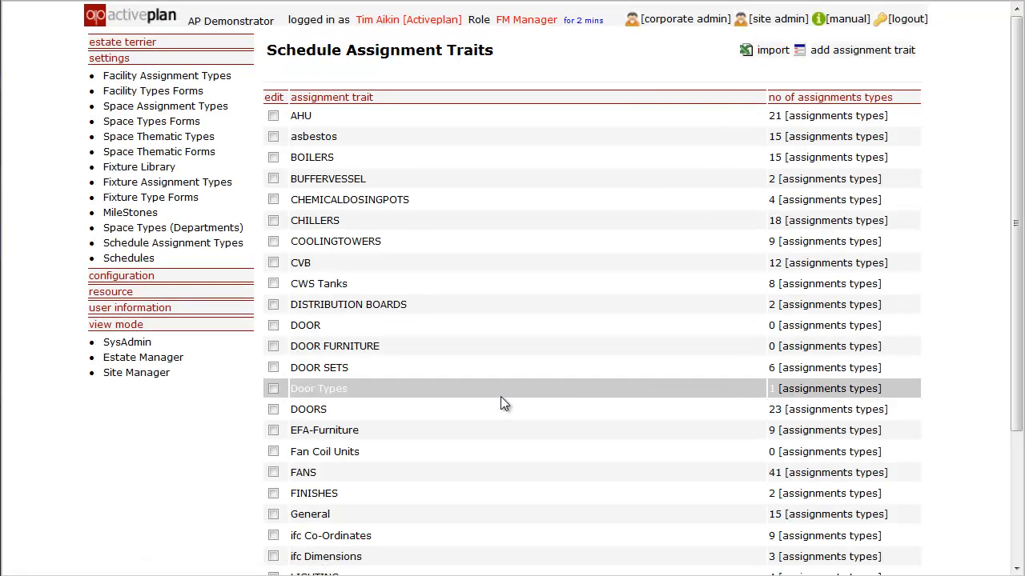
{"action": "left_click", "coordinate": [128, 260]}
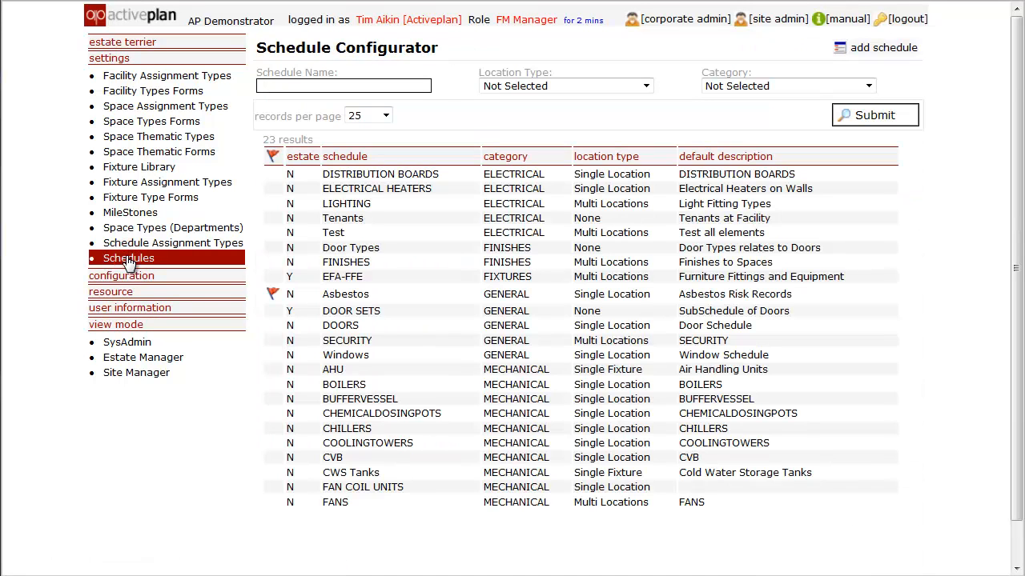
{"action": "left_click", "coordinate": [376, 310]}
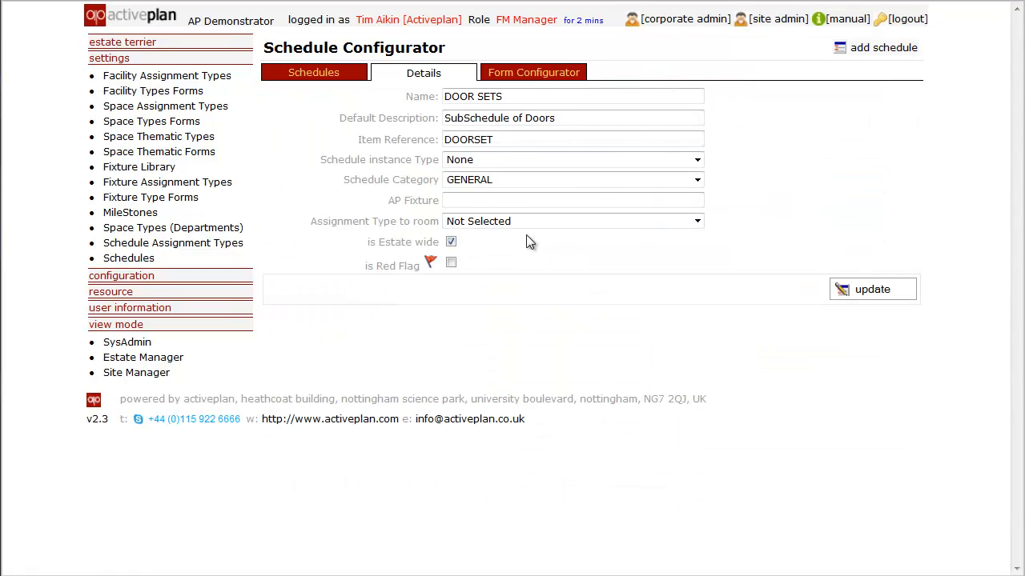
{"action": "left_click", "coordinate": [488, 160]}
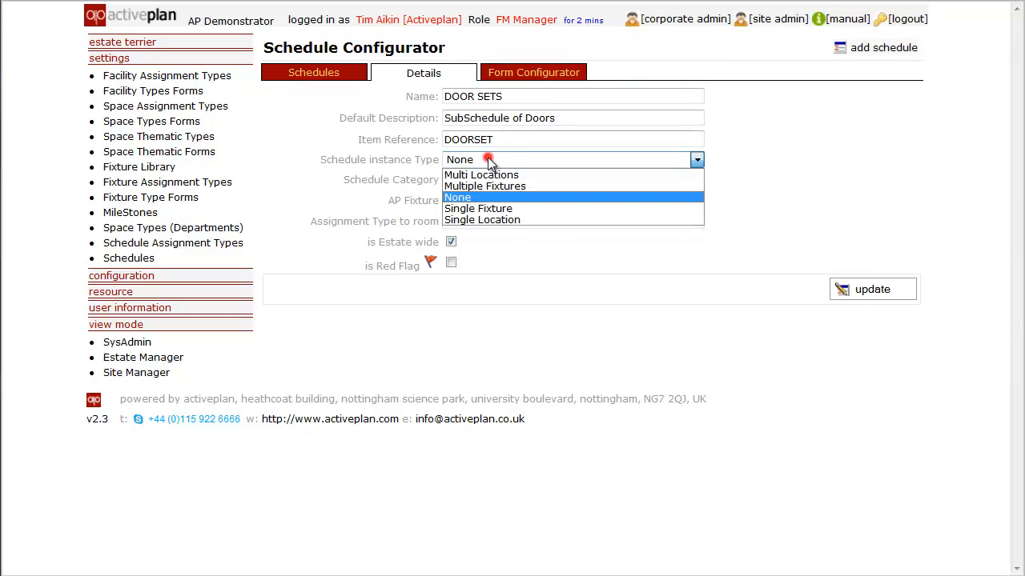
{"action": "left_click", "coordinate": [488, 159]}
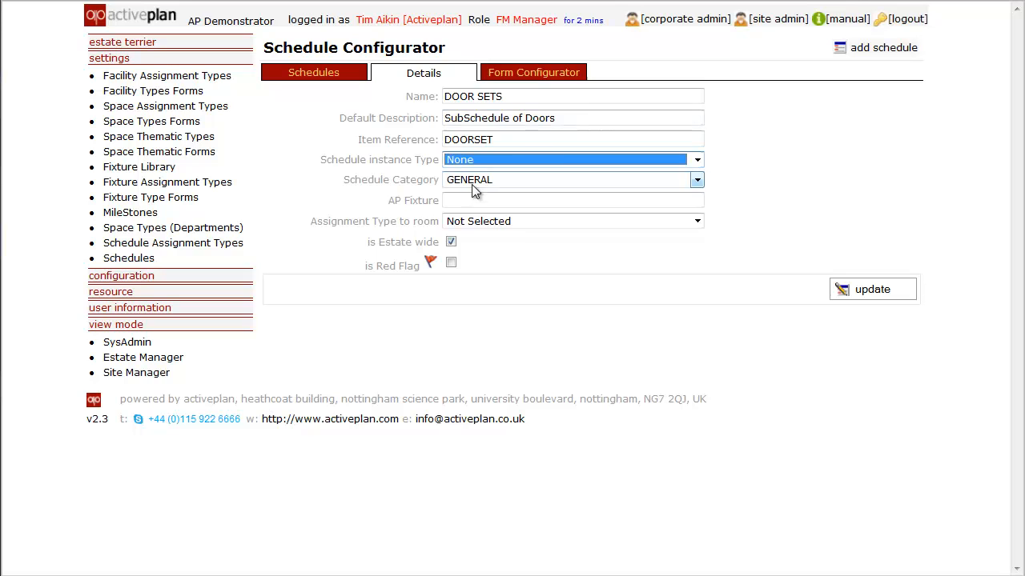
Add the Fire and Smoke and Areas assignment types from the DOOR SETS trait to the schedule's form.
{"action": "left_click", "coordinate": [534, 73]}
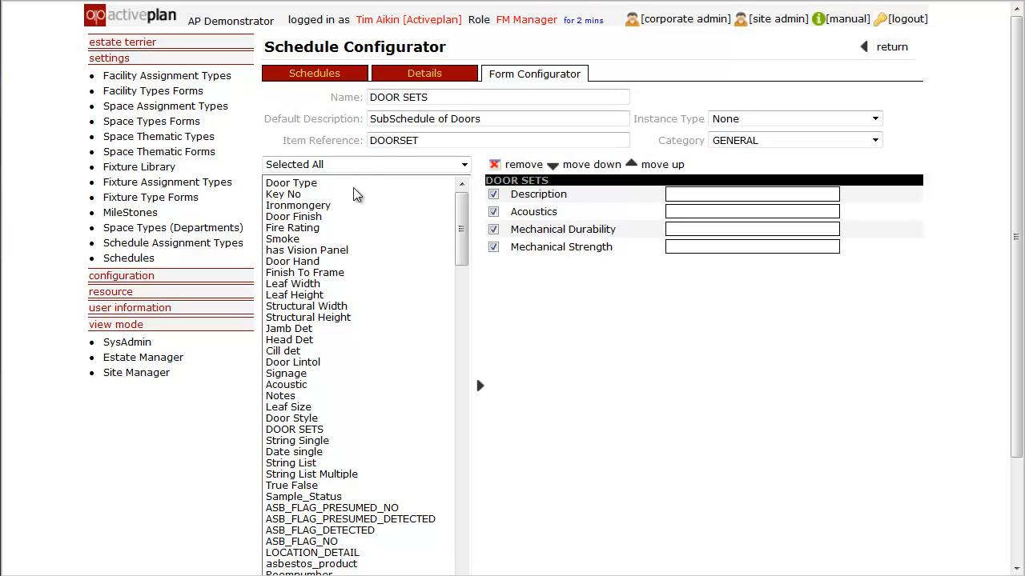
{"action": "left_click", "coordinate": [336, 165]}
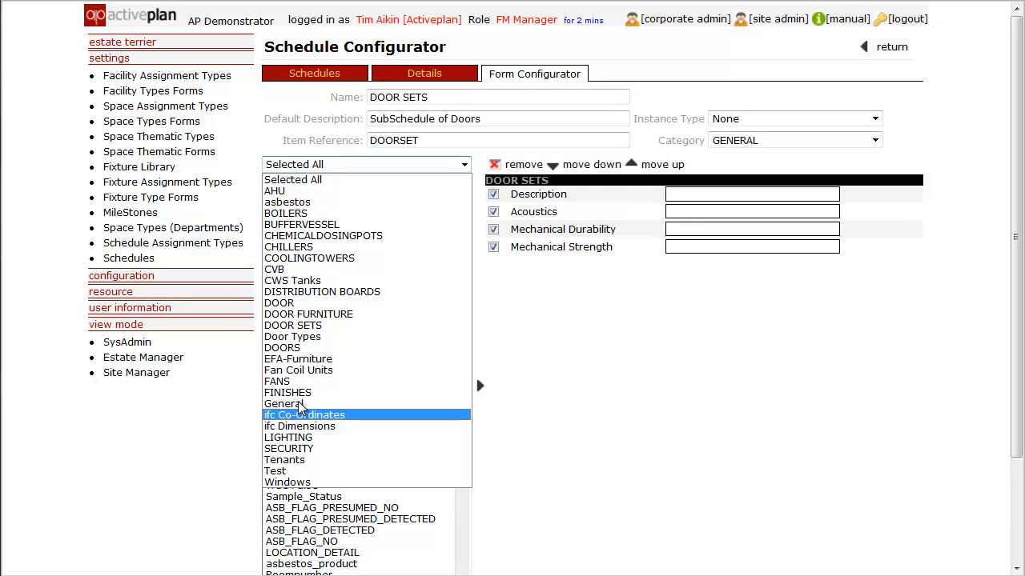
{"action": "left_click", "coordinate": [284, 325]}
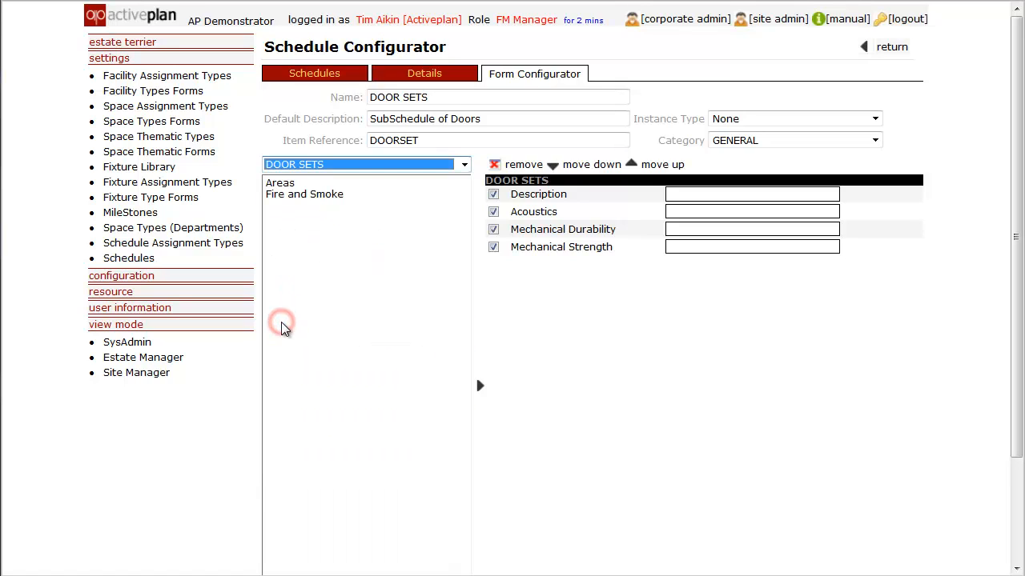
{"action": "left_click", "coordinate": [285, 199]}
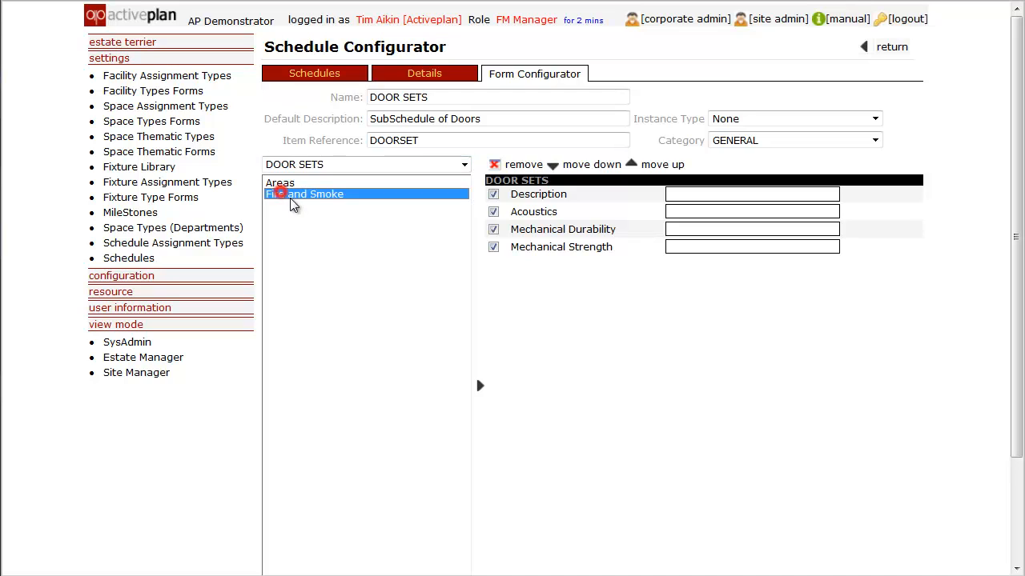
{"action": "left_click", "coordinate": [477, 388]}
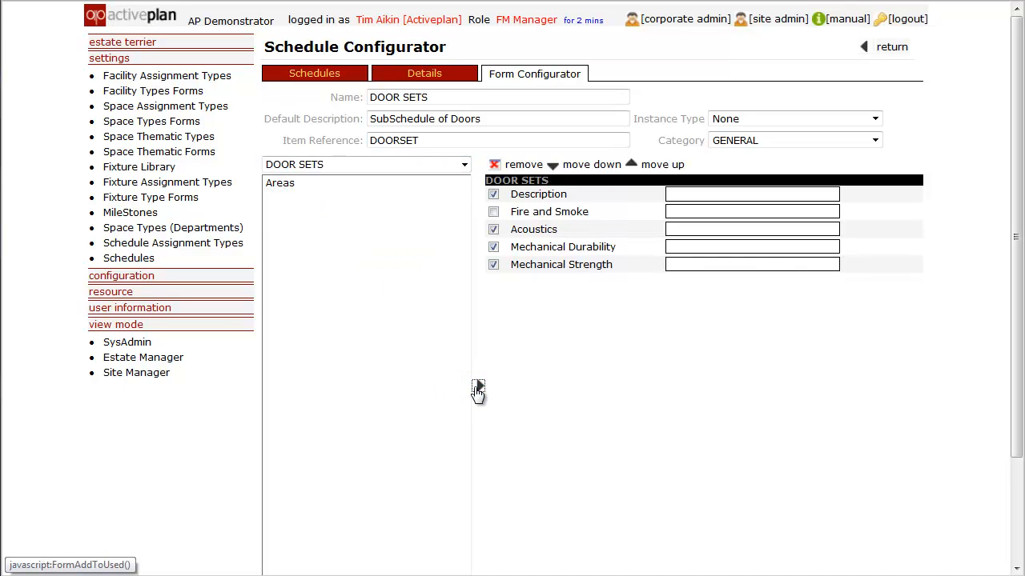
{"action": "left_click", "coordinate": [284, 184]}
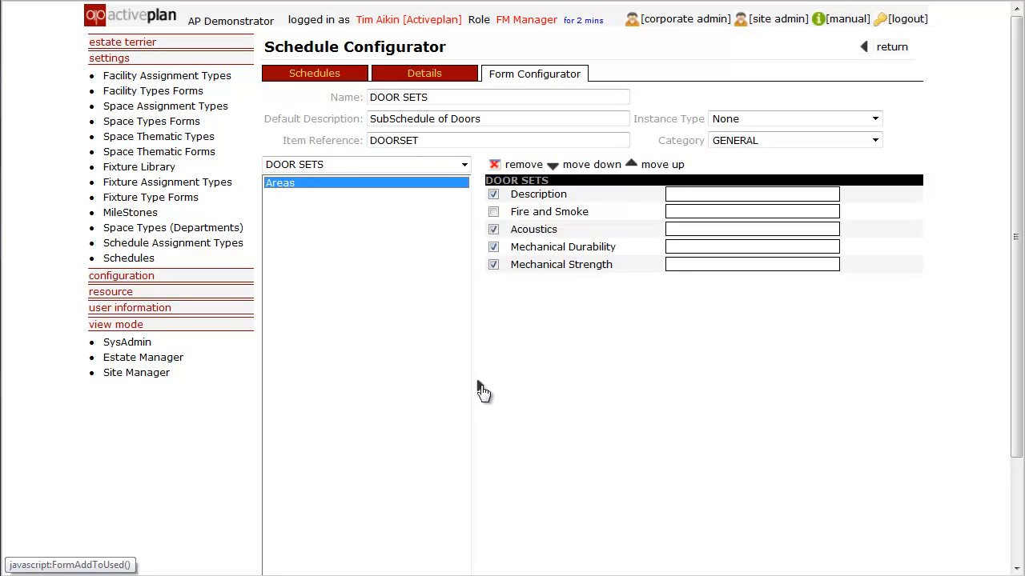
{"action": "left_click", "coordinate": [478, 387]}
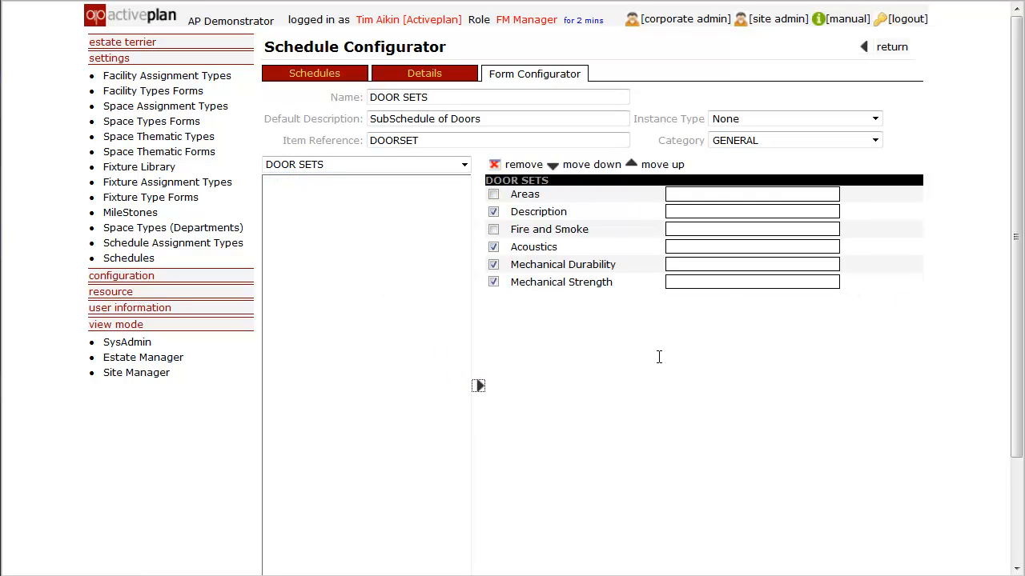
Move the Areas field down to the end of the DOOR SETS form, below Mechanical Strength.
{"action": "left_click", "coordinate": [525, 194]}
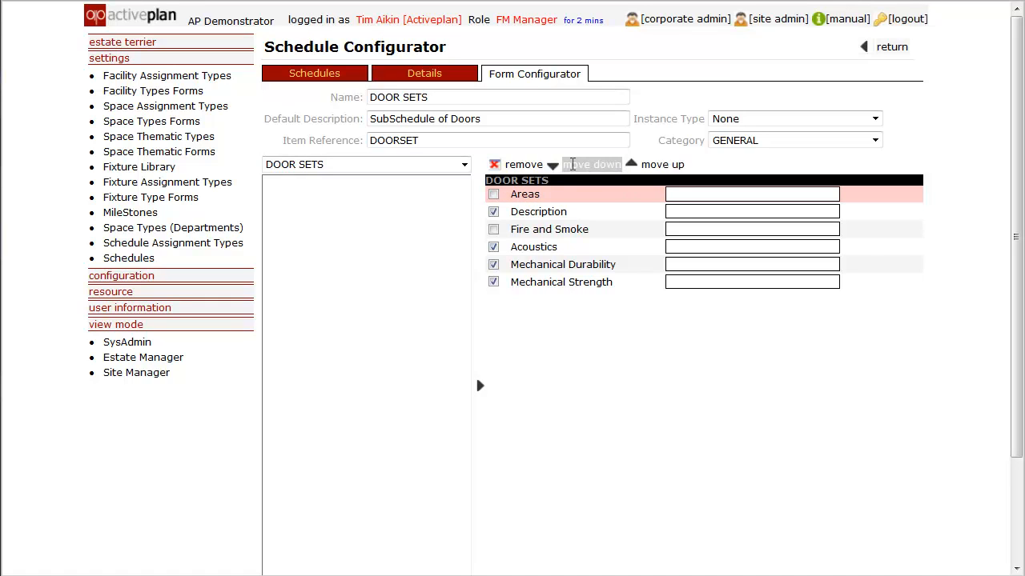
{"action": "left_click", "coordinate": [576, 165]}
{"action": "left_click", "coordinate": [576, 164]}
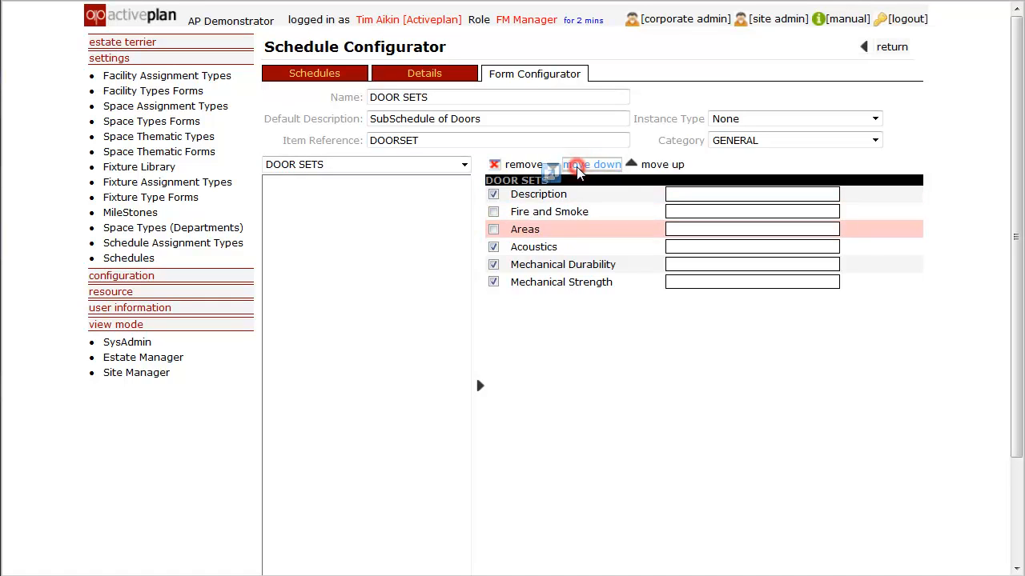
{"action": "left_click", "coordinate": [576, 165]}
{"action": "left_click", "coordinate": [576, 164]}
{"action": "left_click", "coordinate": [577, 165]}
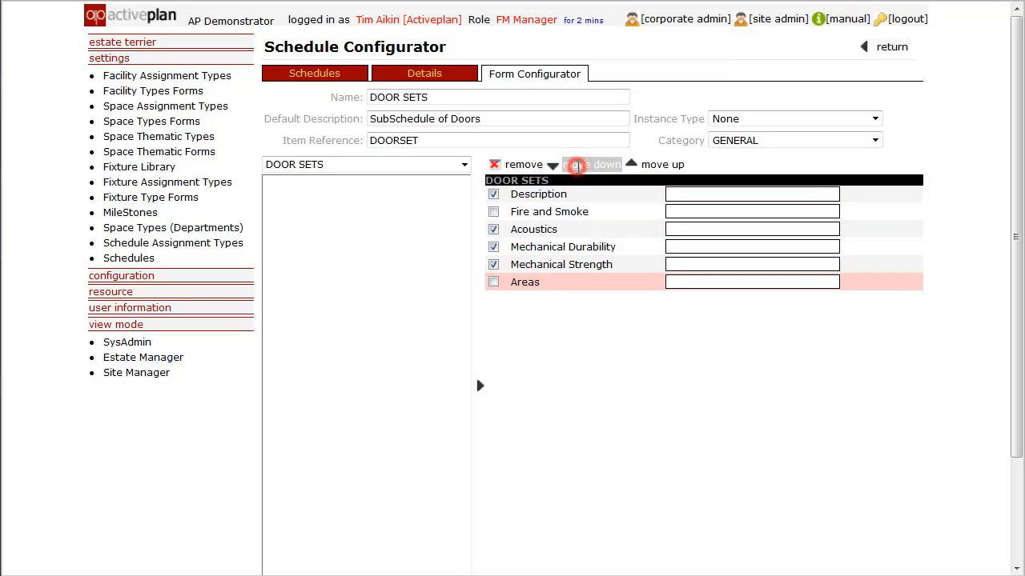
Move the Fire and Smoke field down to the end of the form, below Areas, and save the form.
{"action": "left_click", "coordinate": [530, 211]}
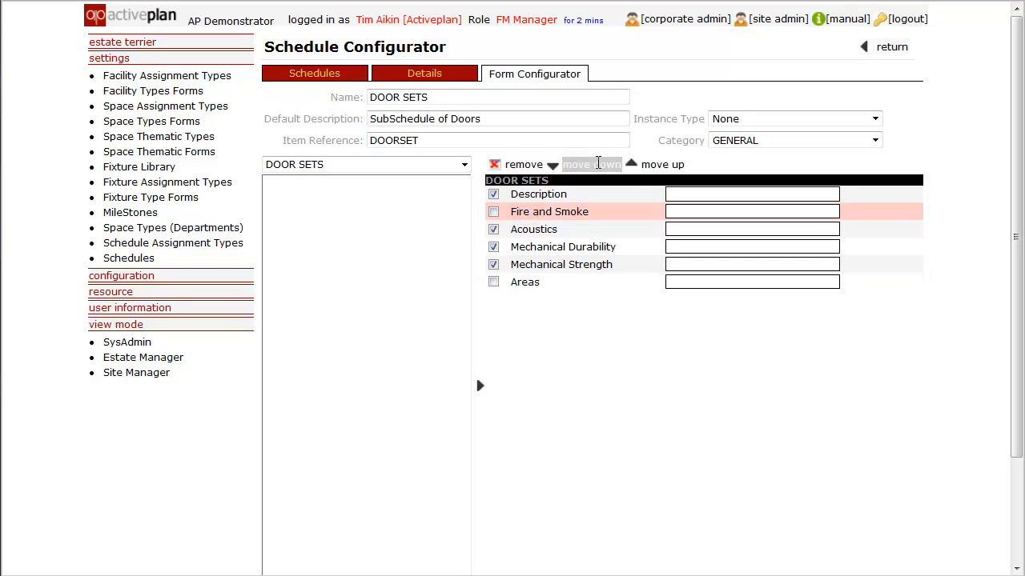
{"action": "left_click", "coordinate": [600, 165]}
{"action": "left_click", "coordinate": [599, 165]}
{"action": "left_click", "coordinate": [598, 166]}
{"action": "left_click", "coordinate": [598, 166]}
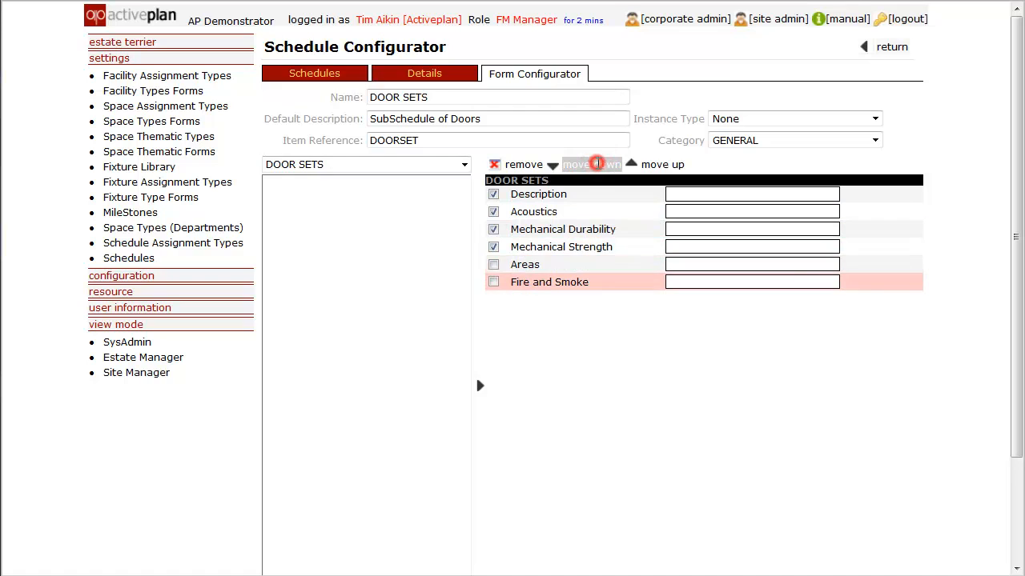
{"action": "scroll", "coordinate": [825, 519], "scroll_direction": "down", "scroll_amount": 3}
{"action": "left_click", "coordinate": [877, 519]}
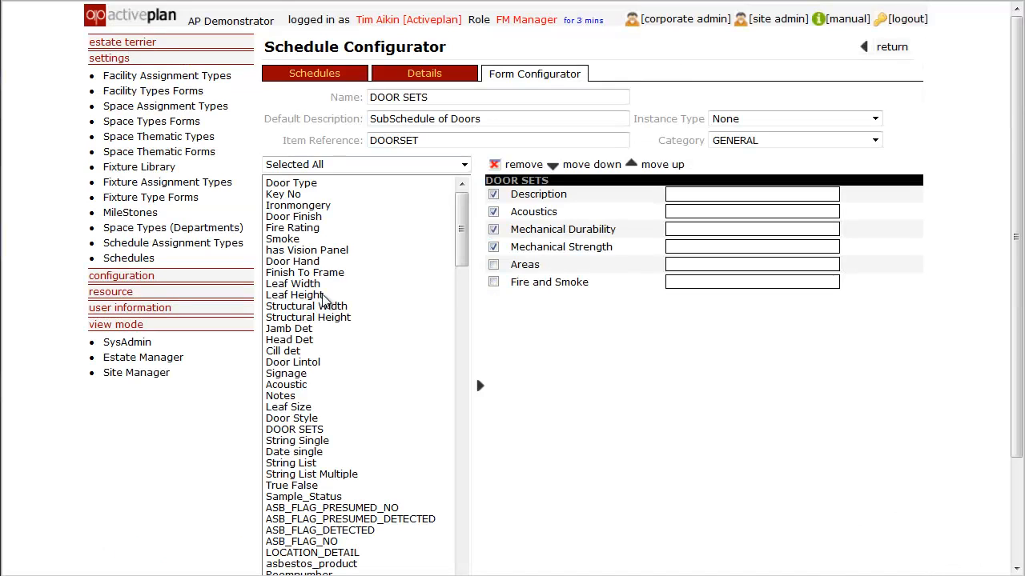
Open the assignment types of the DOORS trait in the schedule assignment traits and review the whole list.
{"action": "left_click", "coordinate": [130, 263]}
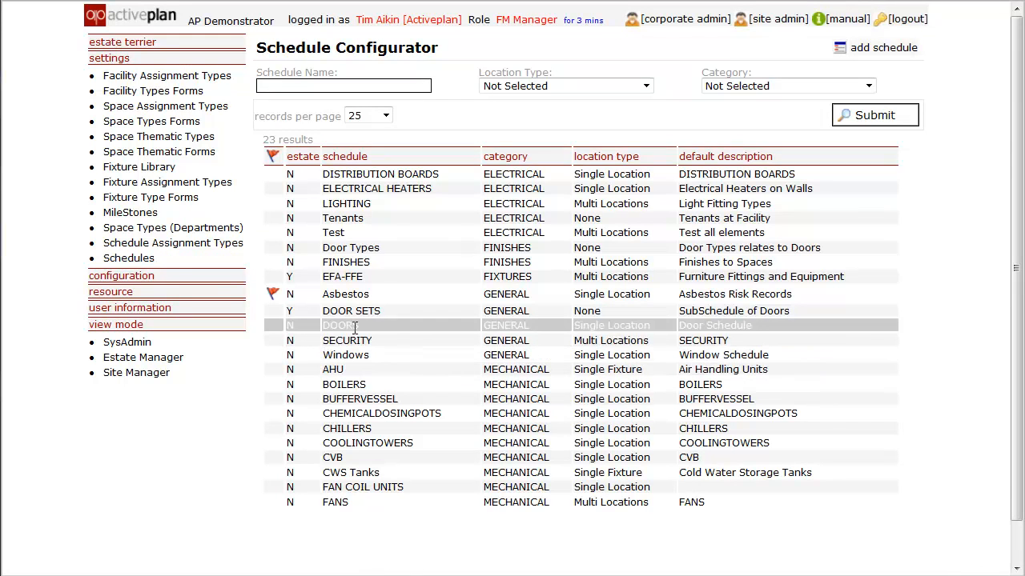
{"action": "left_click", "coordinate": [156, 244]}
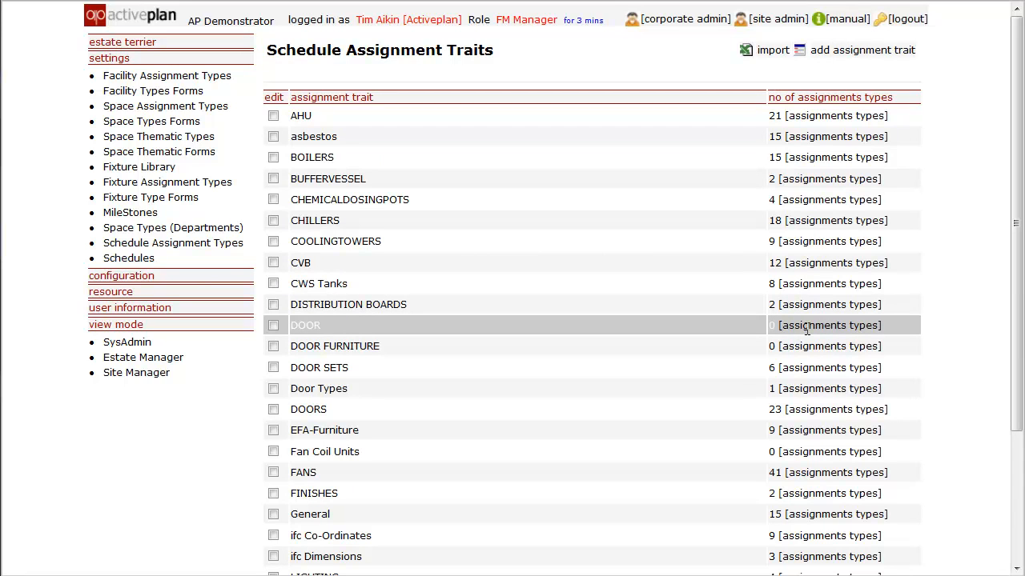
{"action": "scroll", "coordinate": [723, 284], "scroll_direction": "down", "scroll_amount": 2}
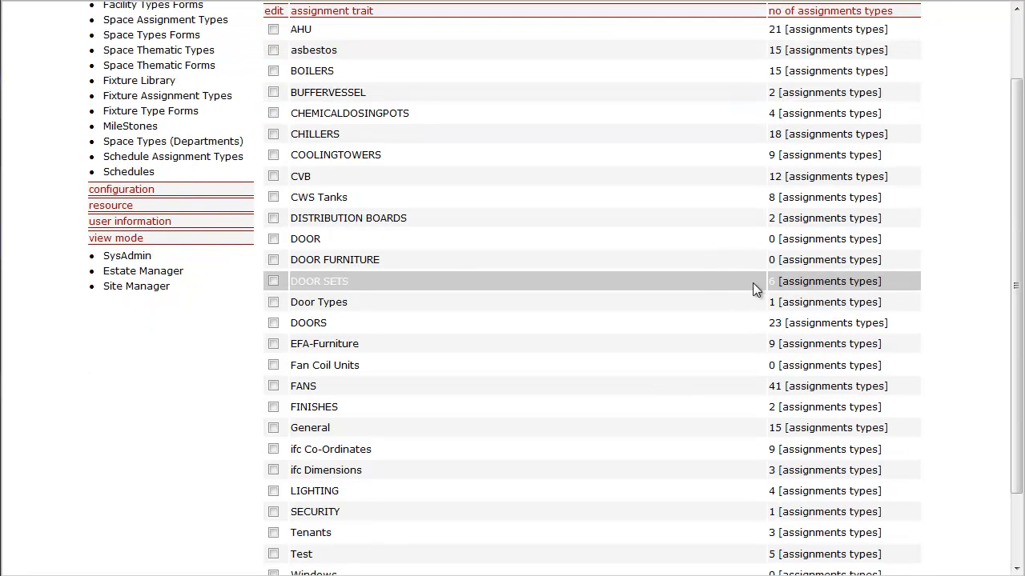
{"action": "left_click", "coordinate": [808, 322]}
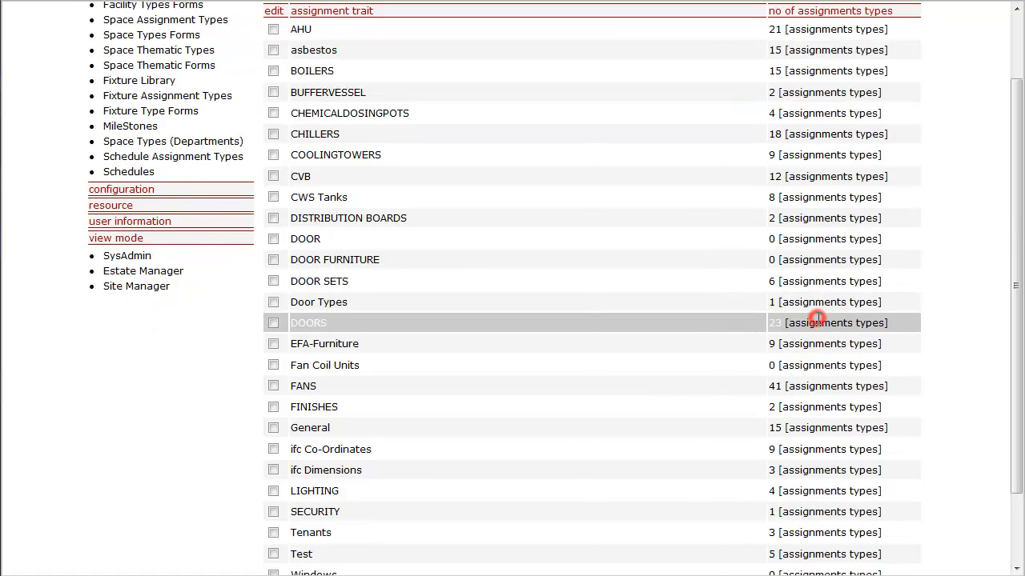
{"action": "scroll", "coordinate": [641, 152], "scroll_direction": "down", "scroll_amount": 3}
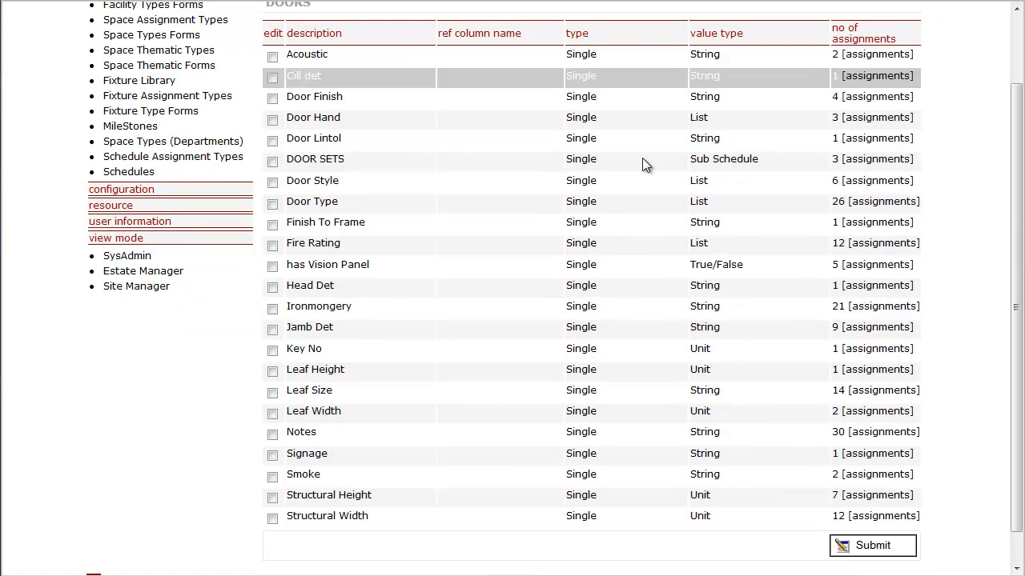
{"action": "scroll", "coordinate": [643, 173], "scroll_direction": "up", "scroll_amount": 3}
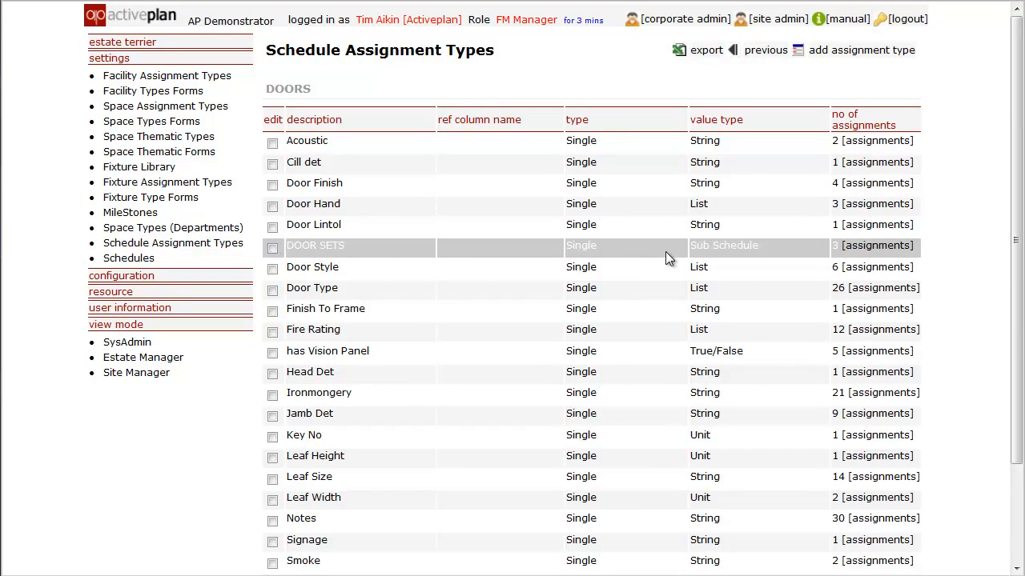
Open the DOOR SETS assignment type of the DOORS trait for editing and examine its description, data type and the other assignment types.
{"action": "left_click", "coordinate": [273, 249]}
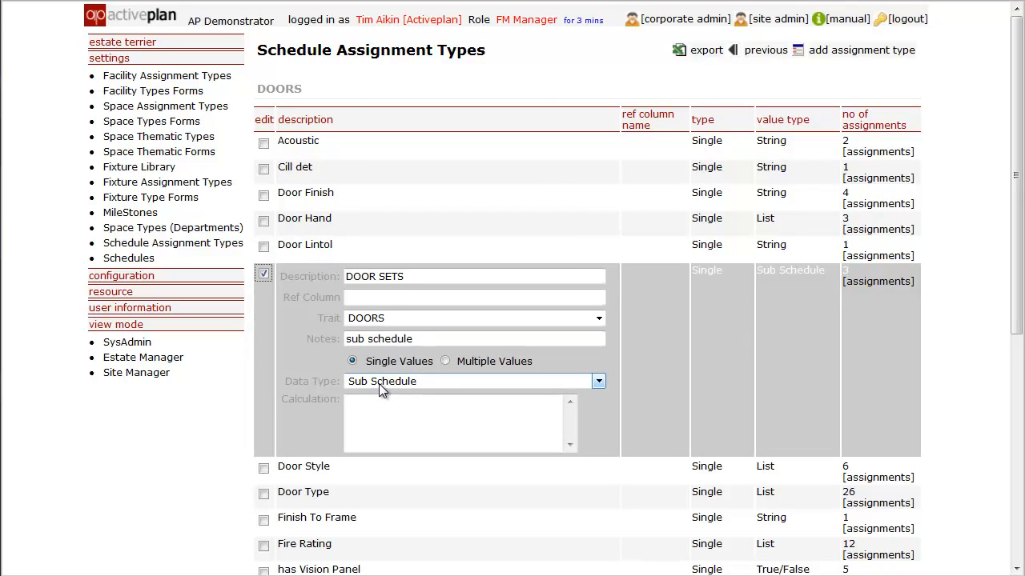
{"action": "left_click", "coordinate": [413, 277]}
{"action": "triple_click", "coordinate": [412, 277]}
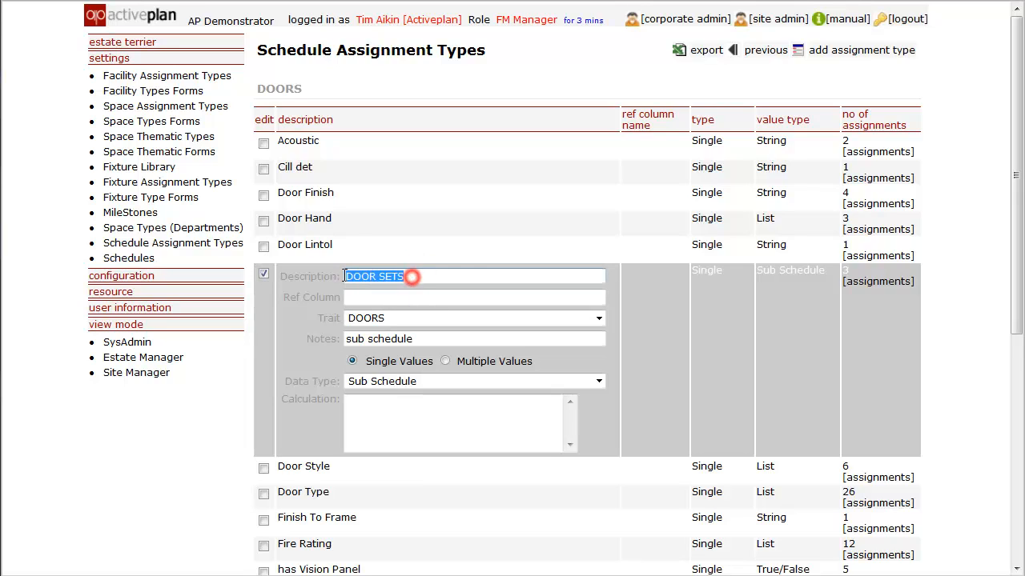
{"action": "left_click", "coordinate": [375, 297]}
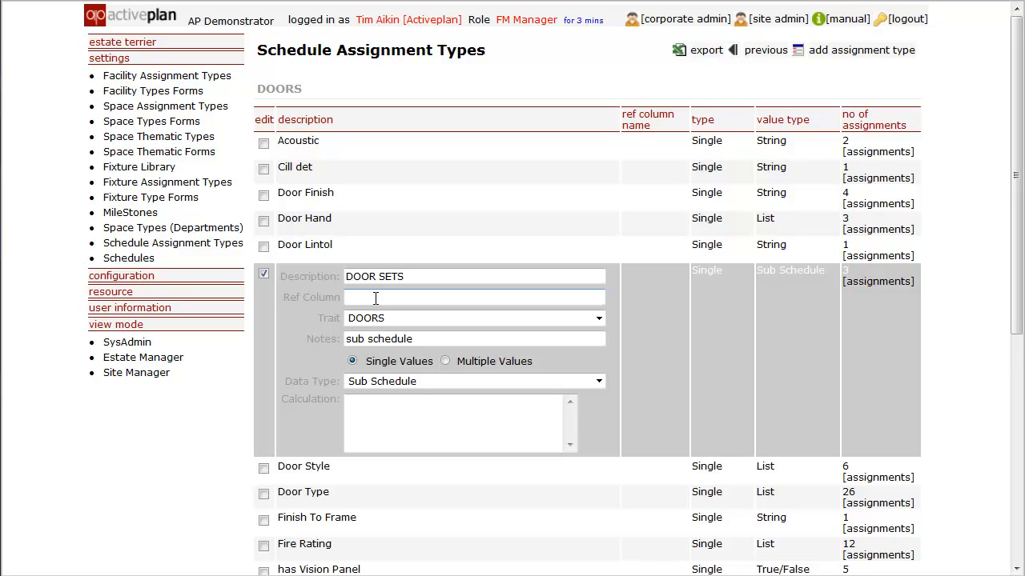
{"action": "scroll", "coordinate": [449, 221], "scroll_direction": "down", "scroll_amount": 3}
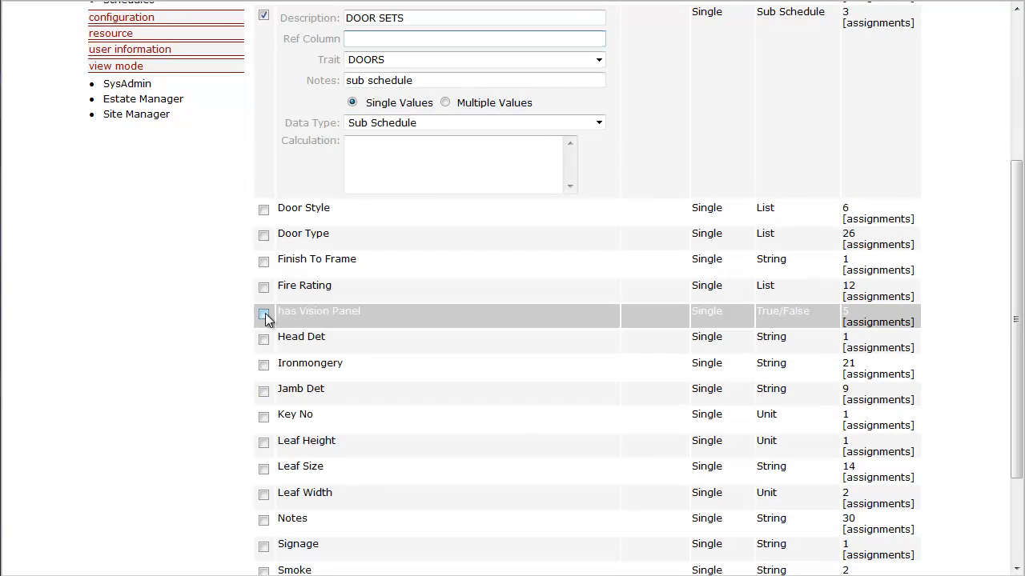
{"action": "scroll", "coordinate": [468, 344], "scroll_direction": "down", "scroll_amount": 1}
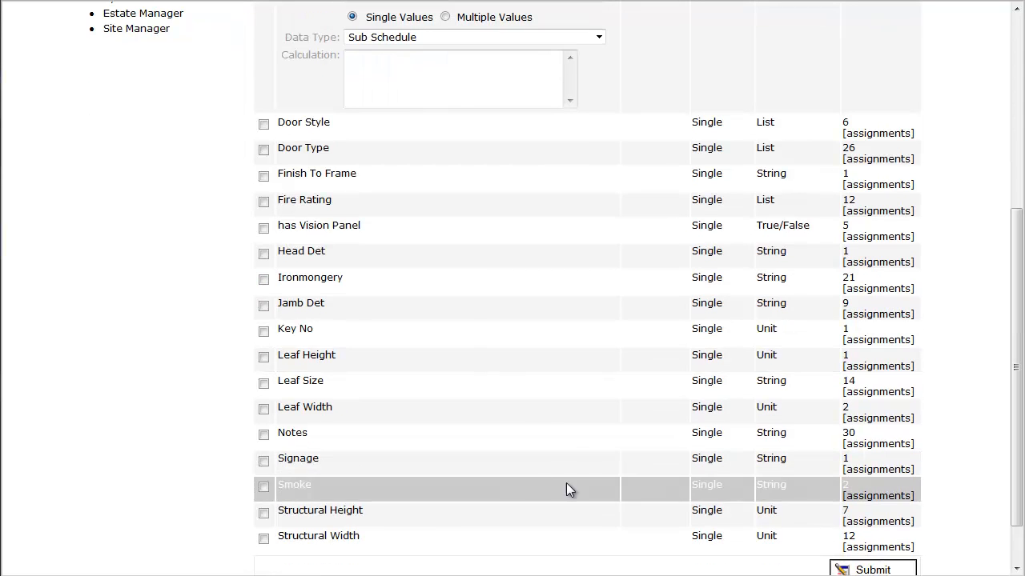
{"action": "scroll", "coordinate": [552, 432], "scroll_direction": "up", "scroll_amount": 1}
{"action": "scroll", "coordinate": [547, 394], "scroll_direction": "up", "scroll_amount": 1}
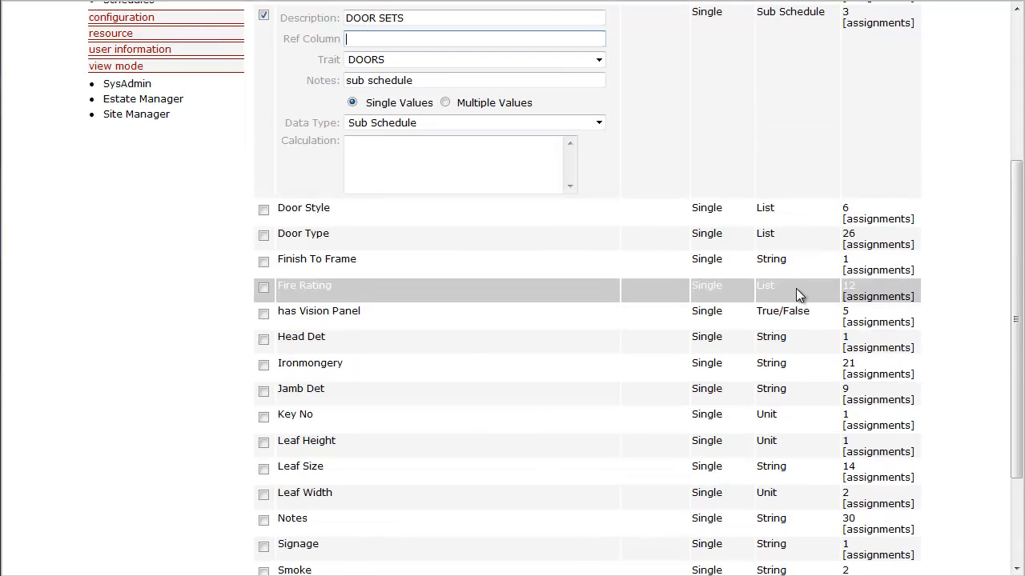
{"action": "scroll", "coordinate": [796, 288], "scroll_direction": "up", "scroll_amount": 2}
{"action": "scroll", "coordinate": [768, 183], "scroll_direction": "up", "scroll_amount": 4}
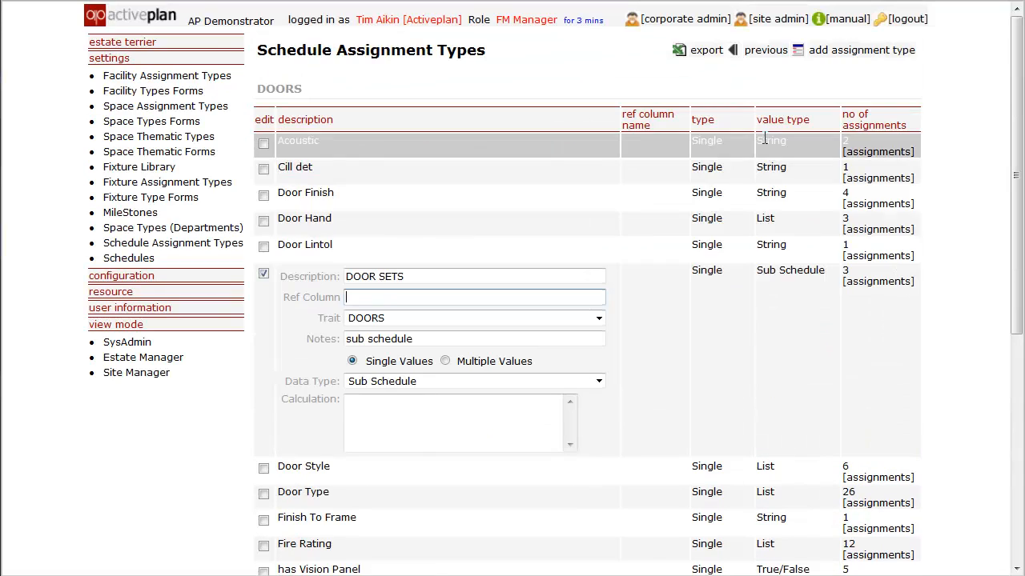
Open the DOORS schedule in the Schedule Configurator and review its schedule instance type options.
{"action": "left_click", "coordinate": [130, 262]}
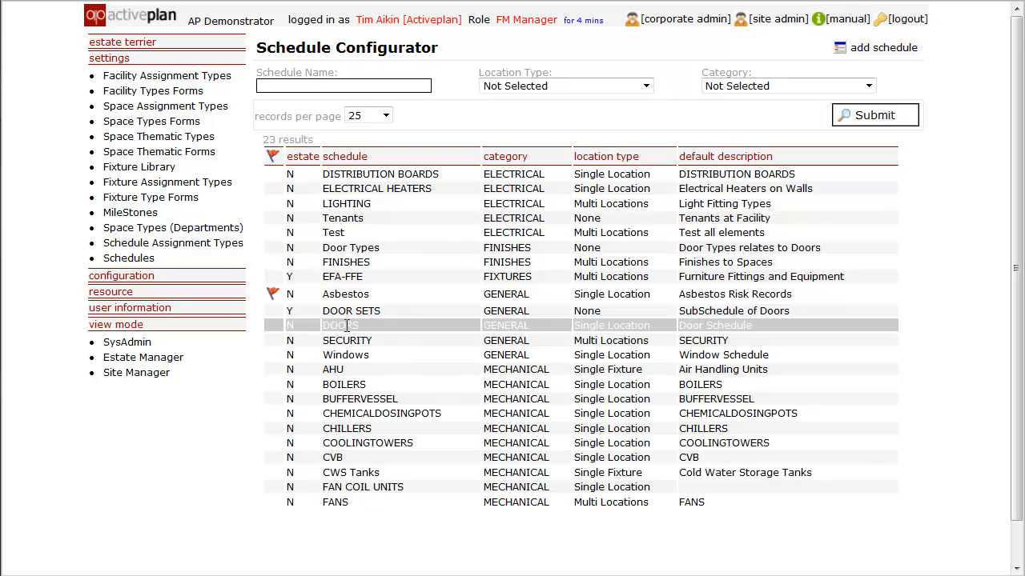
{"action": "left_click", "coordinate": [345, 326]}
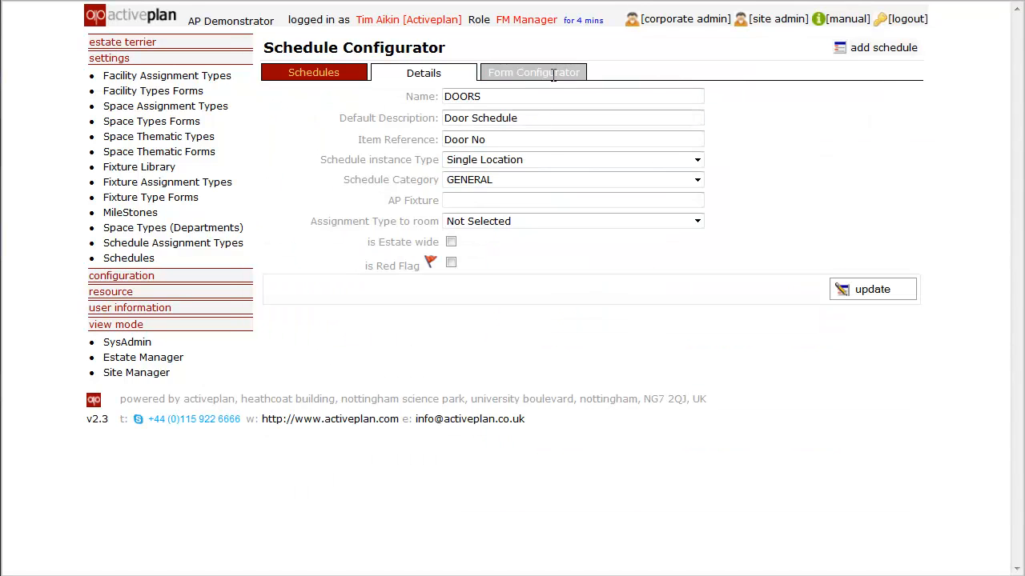
{"action": "left_click", "coordinate": [562, 159]}
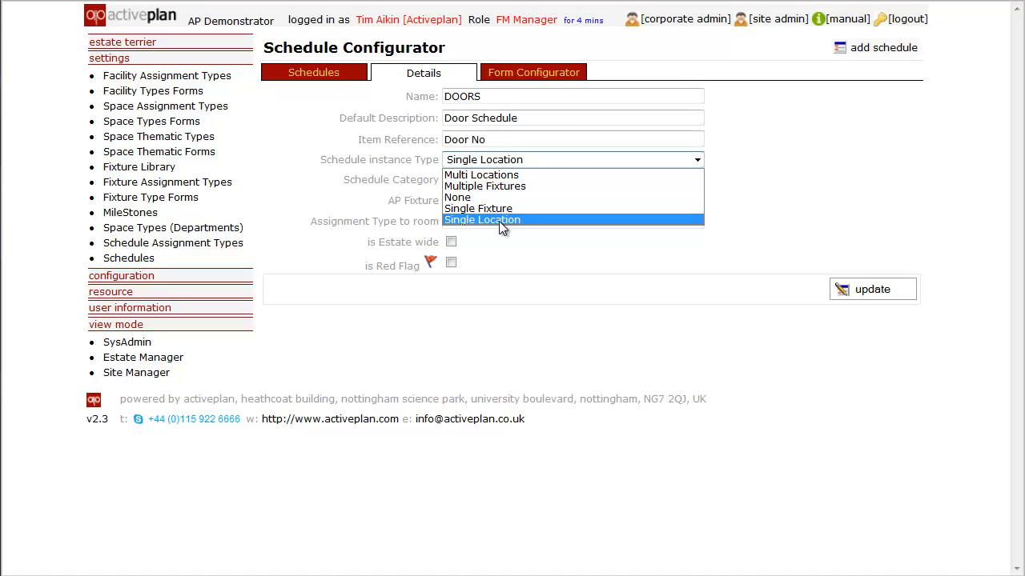
Open the DOORS schedule's form and select its DOOR SETS sub schedule field.
{"action": "left_click", "coordinate": [525, 75]}
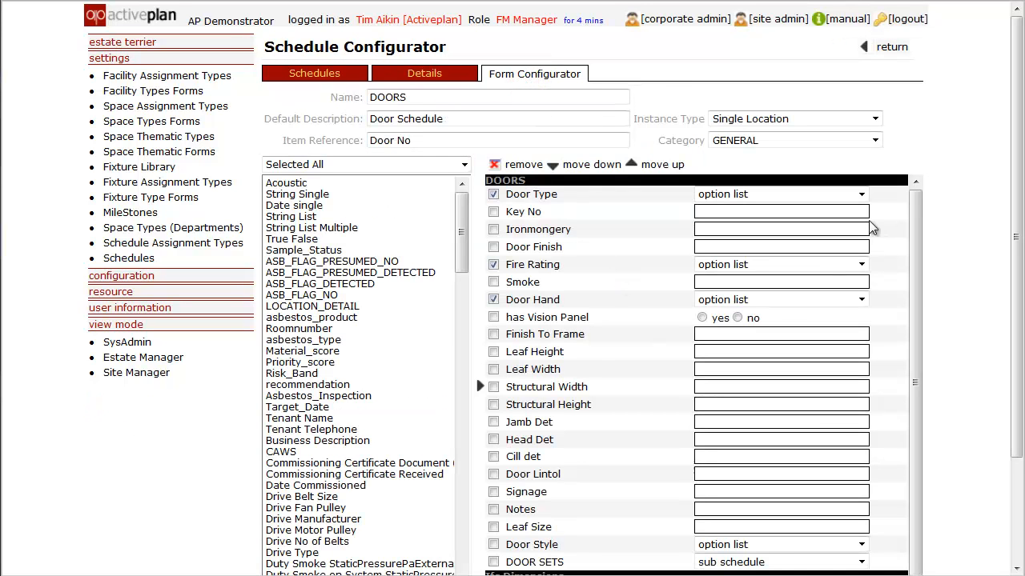
{"action": "mouse_move", "coordinate": [914, 210]}
{"action": "left_mouse_down"}
{"action": "mouse_move", "coordinate": [909, 272]}
{"action": "mouse_move", "coordinate": [909, 226]}
{"action": "left_mouse_up"}
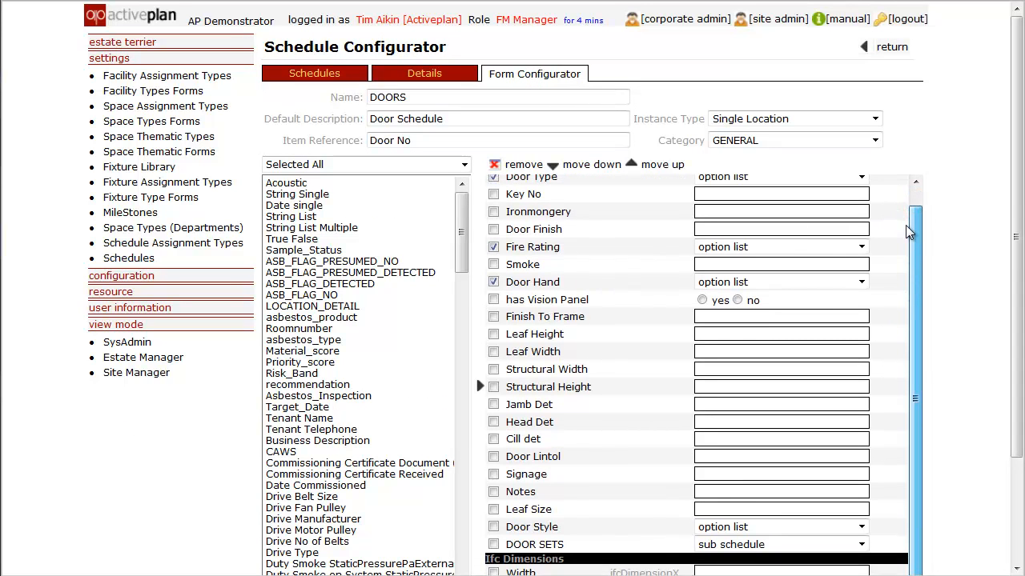
{"action": "left_click_drag", "start_coordinate": [1013, 188], "coordinate": [1015, 287]}
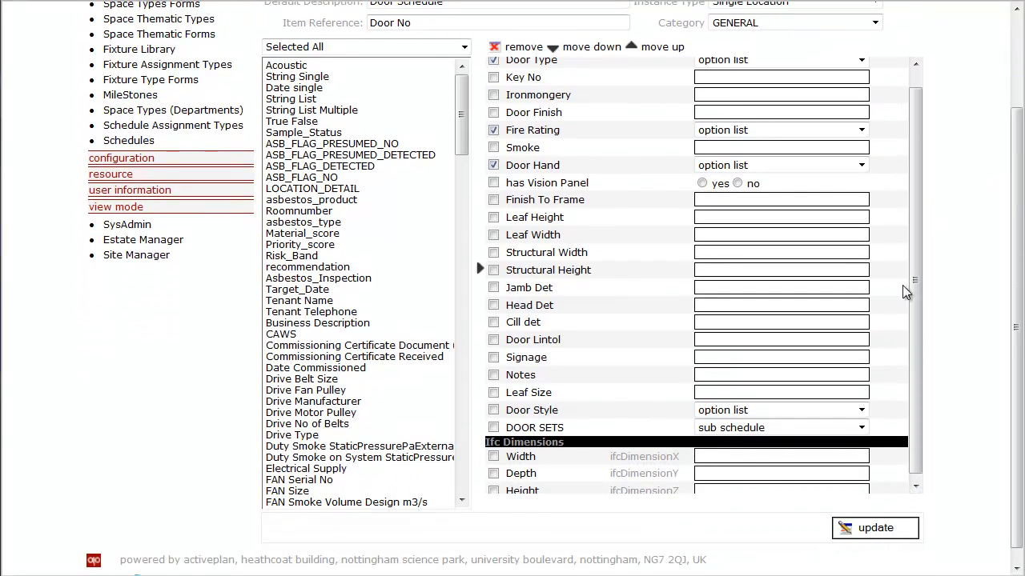
{"action": "left_click_drag", "start_coordinate": [920, 288], "coordinate": [918, 336]}
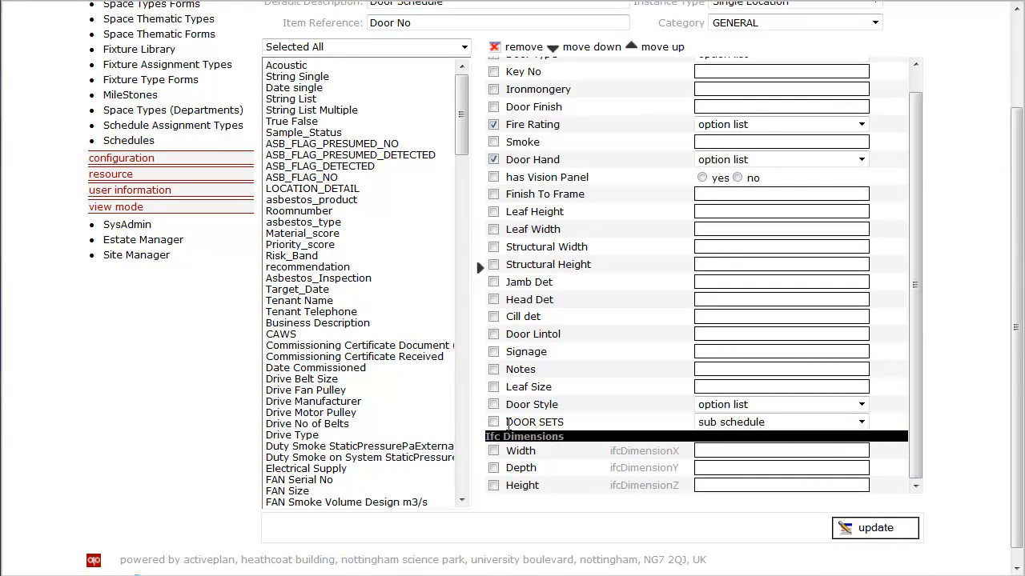
{"action": "left_click_drag", "start_coordinate": [507, 422], "coordinate": [570, 434]}
{"action": "left_click", "coordinate": [532, 426]}
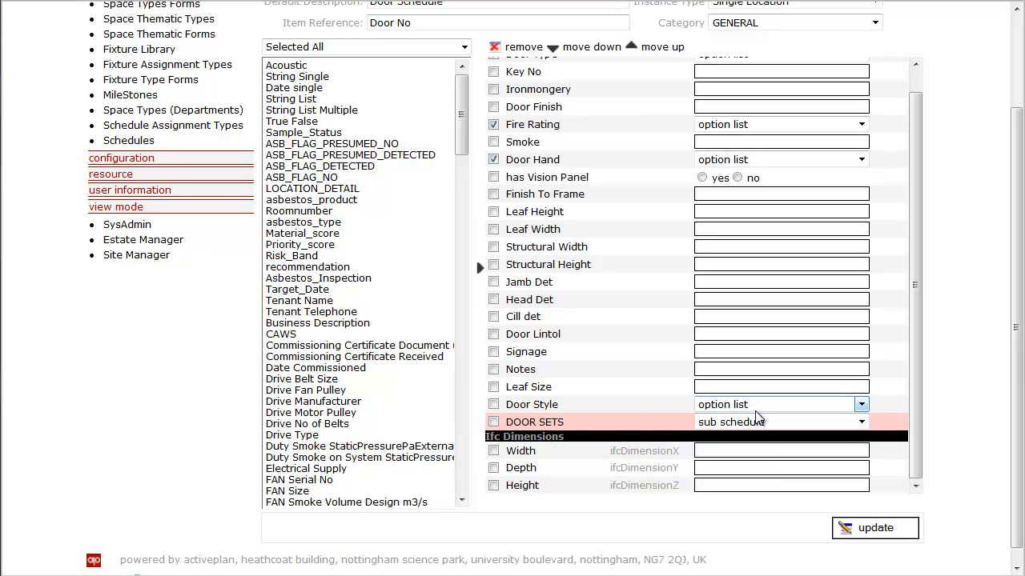
Select the Door Style field and look over the DOORS form's fields, including the Ifc Dimensions section.
{"action": "left_click", "coordinate": [630, 406]}
{"action": "scroll", "coordinate": [636, 352], "scroll_direction": "up", "scroll_amount": 3}
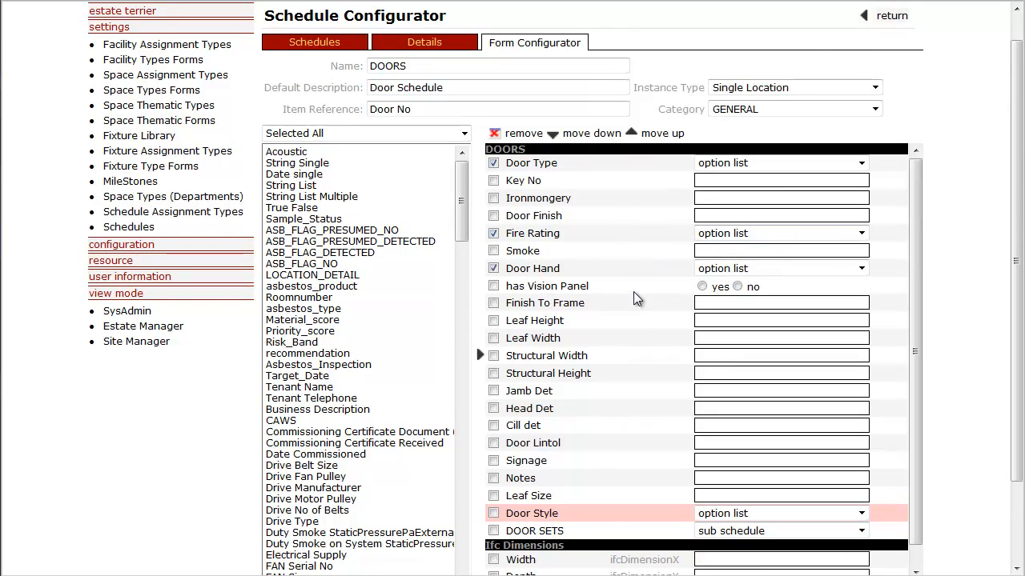
{"action": "scroll", "coordinate": [632, 294], "scroll_direction": "down", "scroll_amount": 3}
{"action": "scroll", "coordinate": [633, 297], "scroll_direction": "up", "scroll_amount": 3}
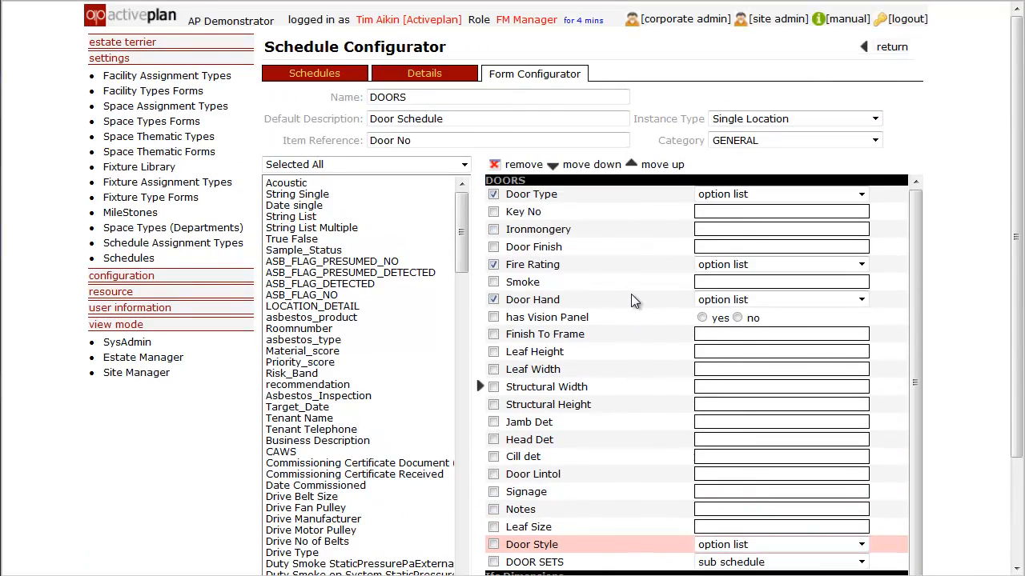
{"action": "scroll", "coordinate": [632, 300], "scroll_direction": "down", "scroll_amount": 3}
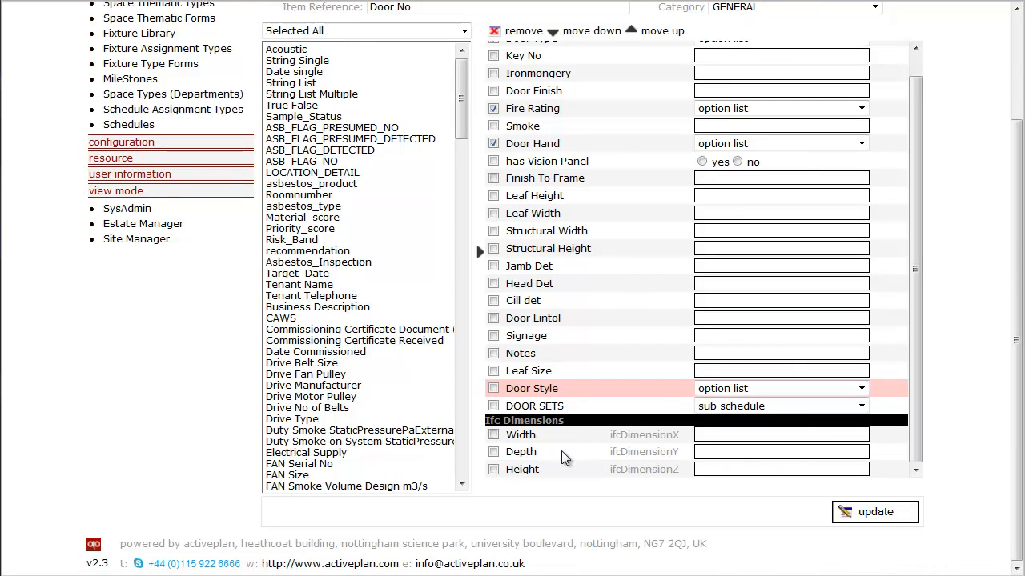
{"action": "scroll", "coordinate": [561, 456], "scroll_direction": "up", "scroll_amount": 3}
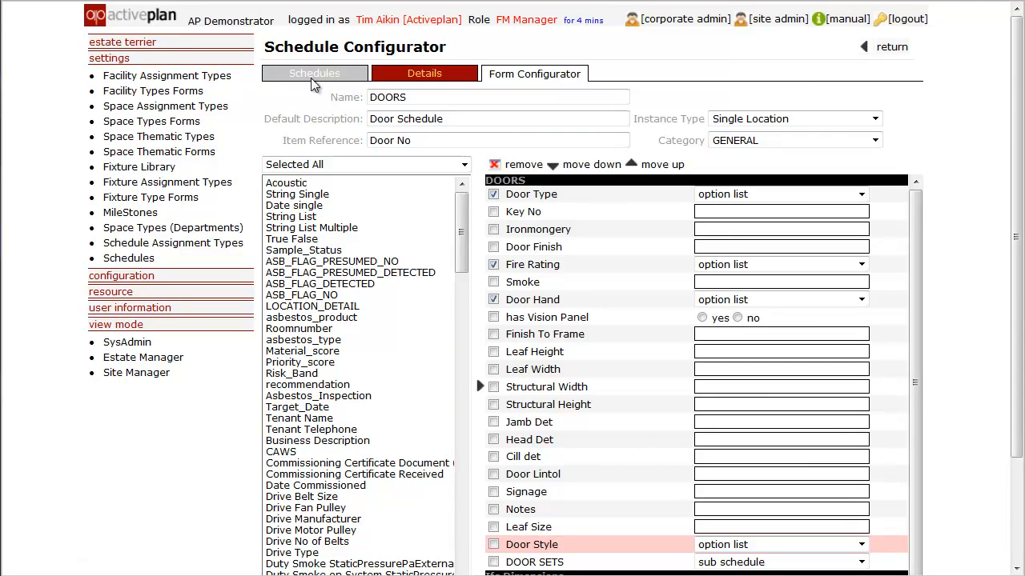
Open the DOORS schedule of the Activeplan Health Centre facility from the estate terrier and look through its door list.
{"action": "left_click", "coordinate": [128, 42]}
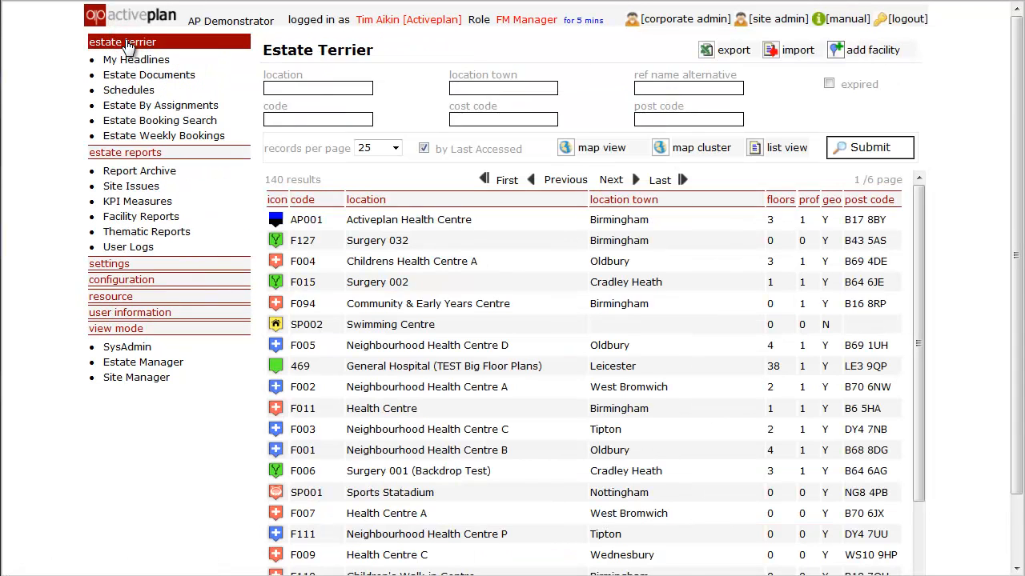
{"action": "left_click", "coordinate": [376, 220]}
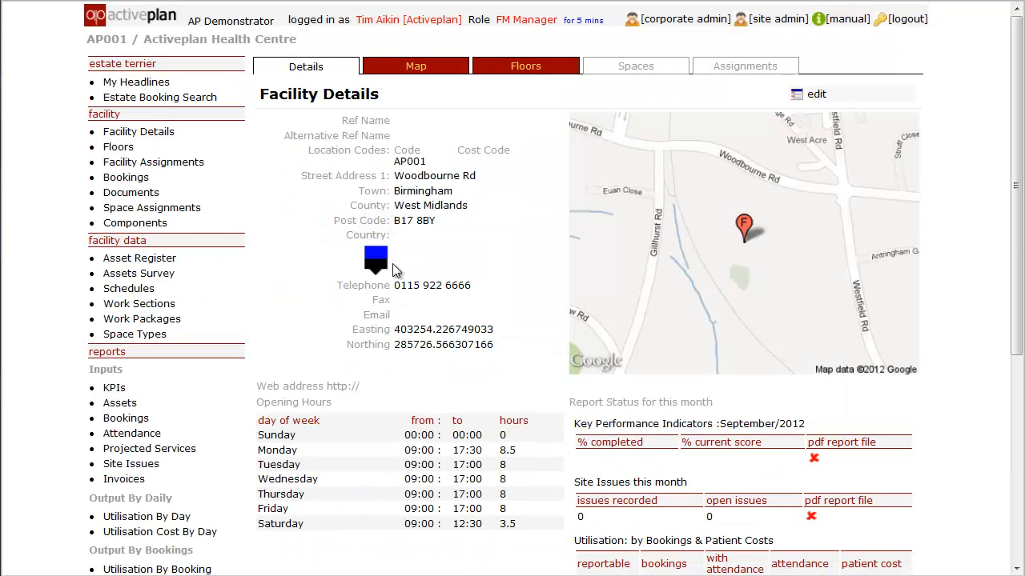
{"action": "left_click", "coordinate": [128, 290]}
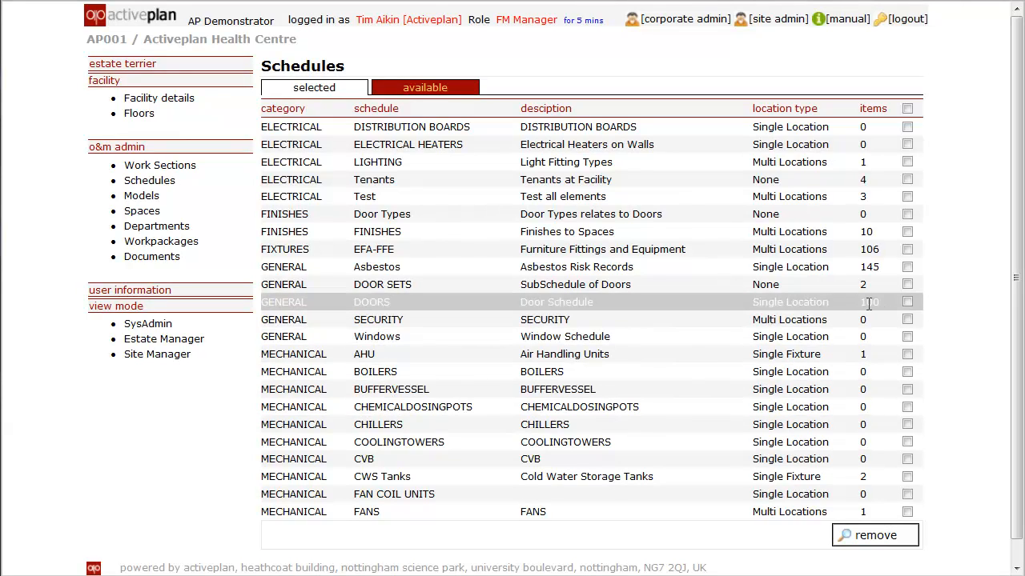
{"action": "left_click", "coordinate": [569, 301]}
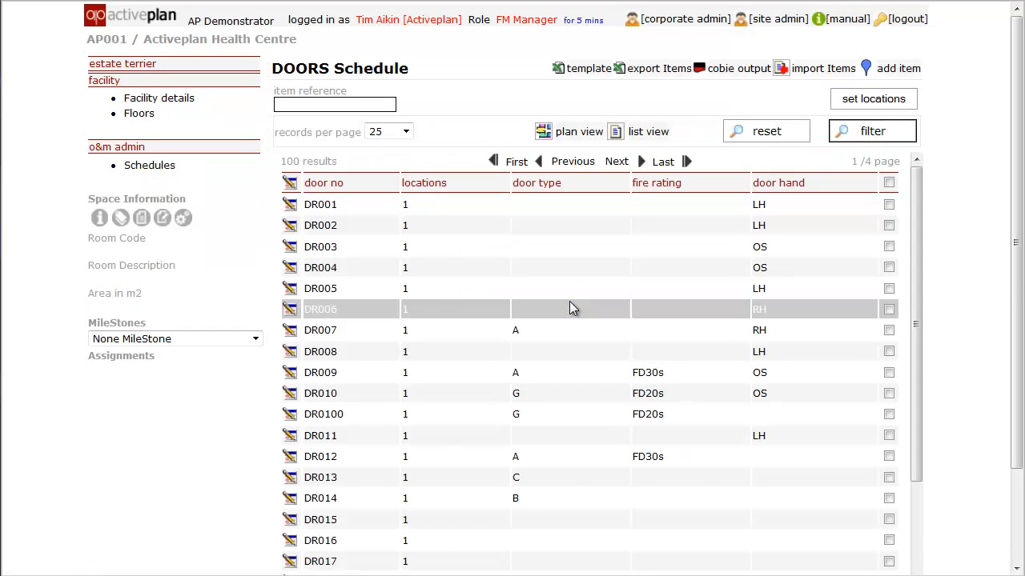
{"action": "scroll", "coordinate": [421, 235], "scroll_direction": "down", "scroll_amount": 1}
{"action": "scroll", "coordinate": [421, 240], "scroll_direction": "down", "scroll_amount": 2}
{"action": "scroll", "coordinate": [422, 249], "scroll_direction": "up", "scroll_amount": 4}
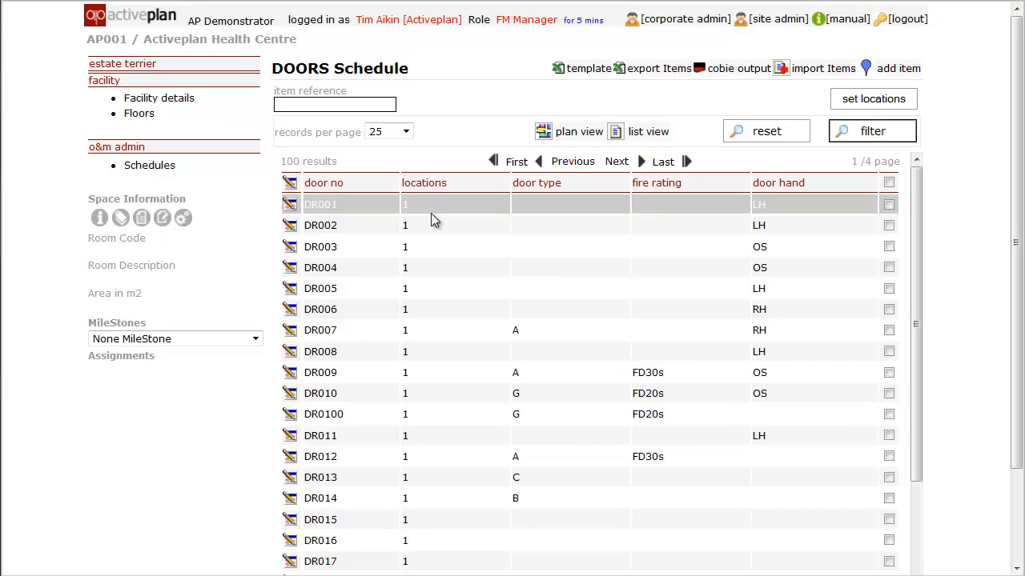
{"action": "scroll", "coordinate": [440, 243], "scroll_direction": "down", "scroll_amount": 3}
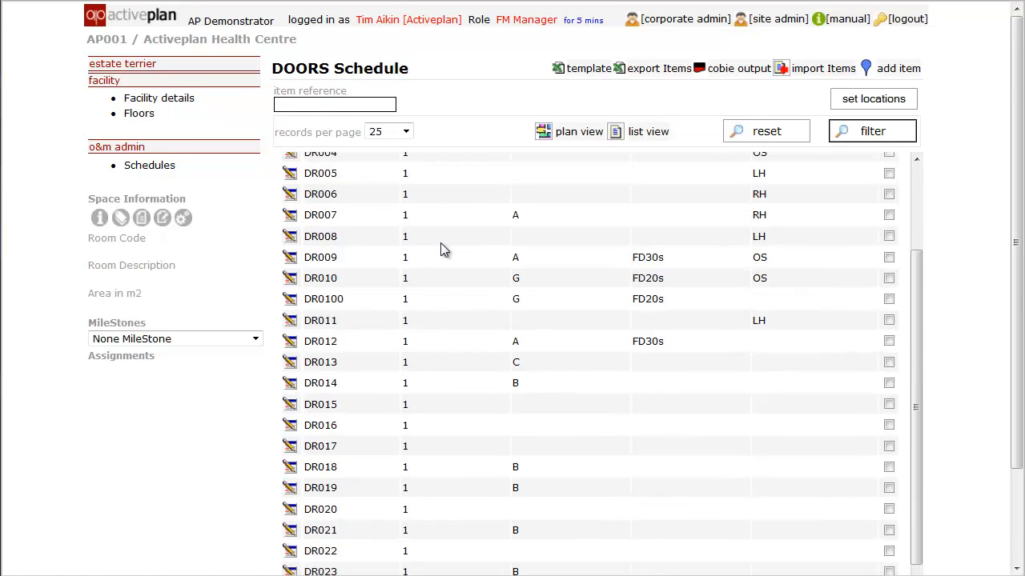
{"action": "scroll", "coordinate": [439, 246], "scroll_direction": "up", "scroll_amount": 3}
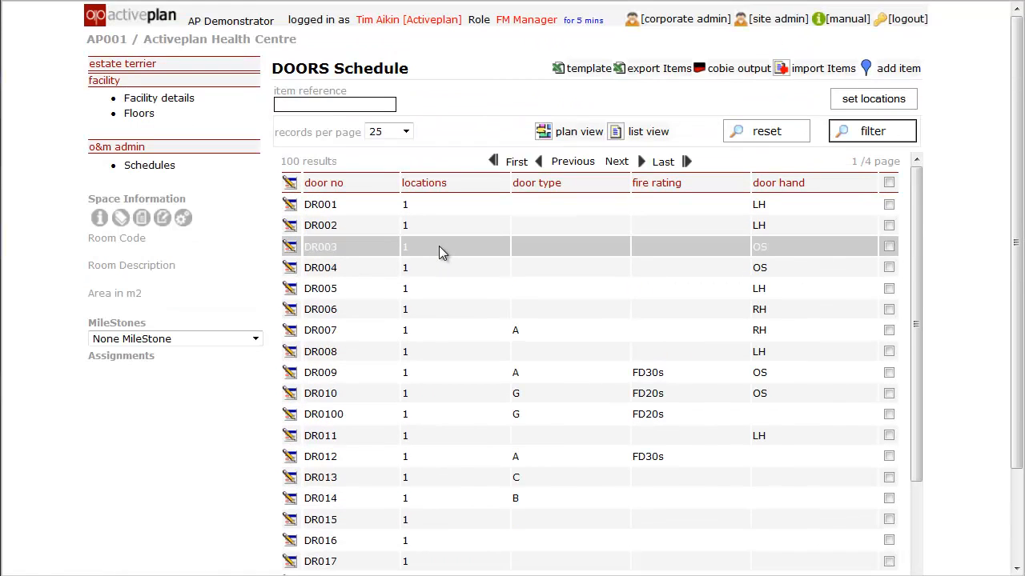
Show the DOORS schedule items in plan view on the ground floor and enlarge the floor plan.
{"action": "left_click", "coordinate": [573, 136]}
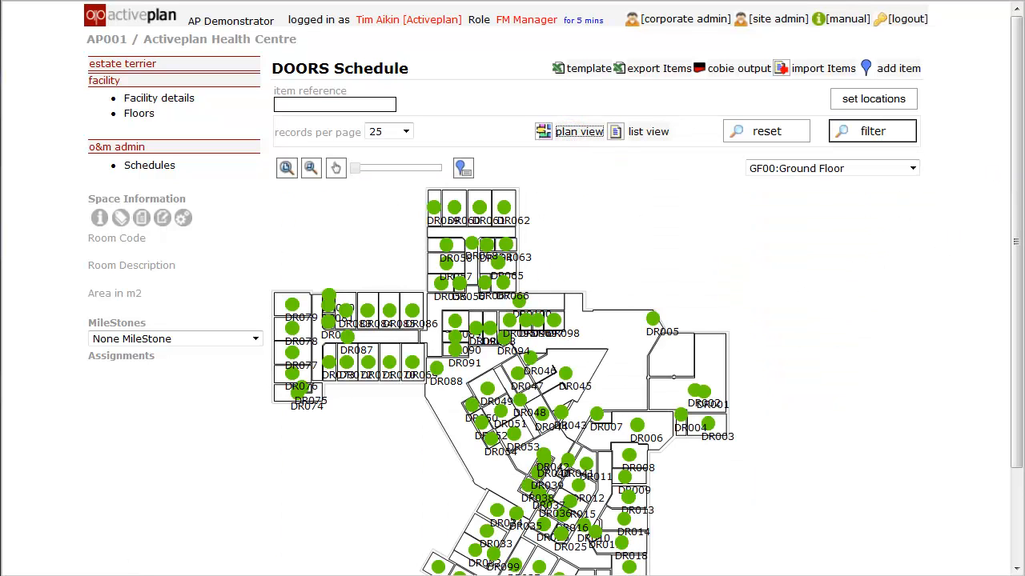
{"action": "scroll", "coordinate": [1019, 197], "scroll_direction": "down", "scroll_amount": 2}
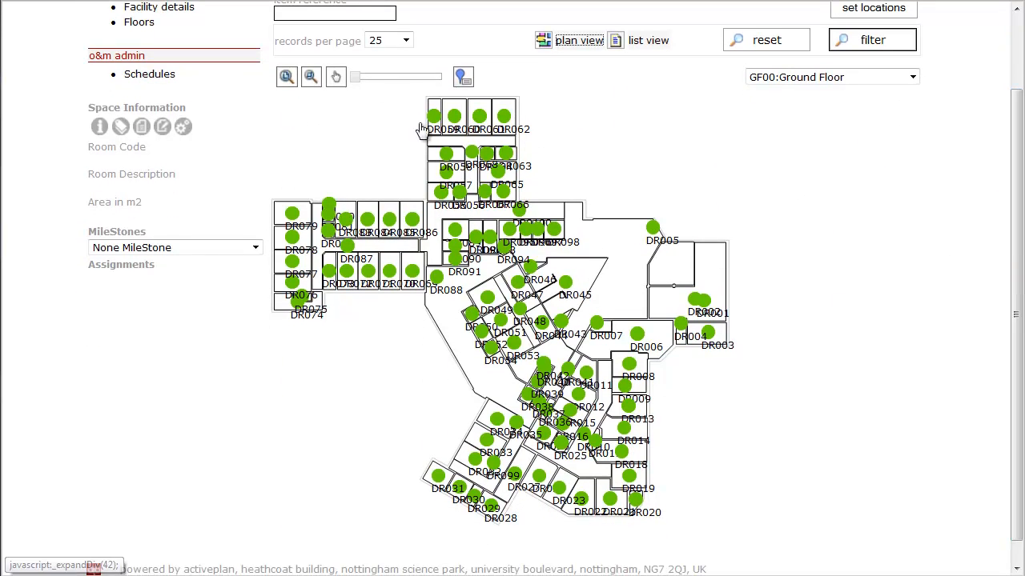
{"action": "left_click_drag", "start_coordinate": [356, 77], "coordinate": [375, 77]}
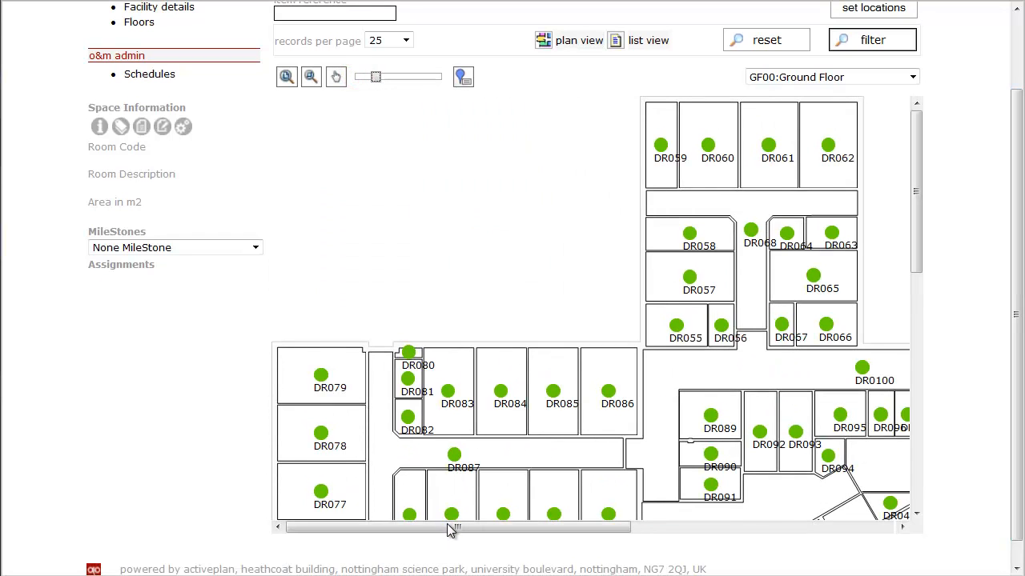
Look over the door markers across the eastern and southern parts of the enlarged ground floor plan.
{"action": "left_click_drag", "start_coordinate": [451, 528], "coordinate": [630, 529]}
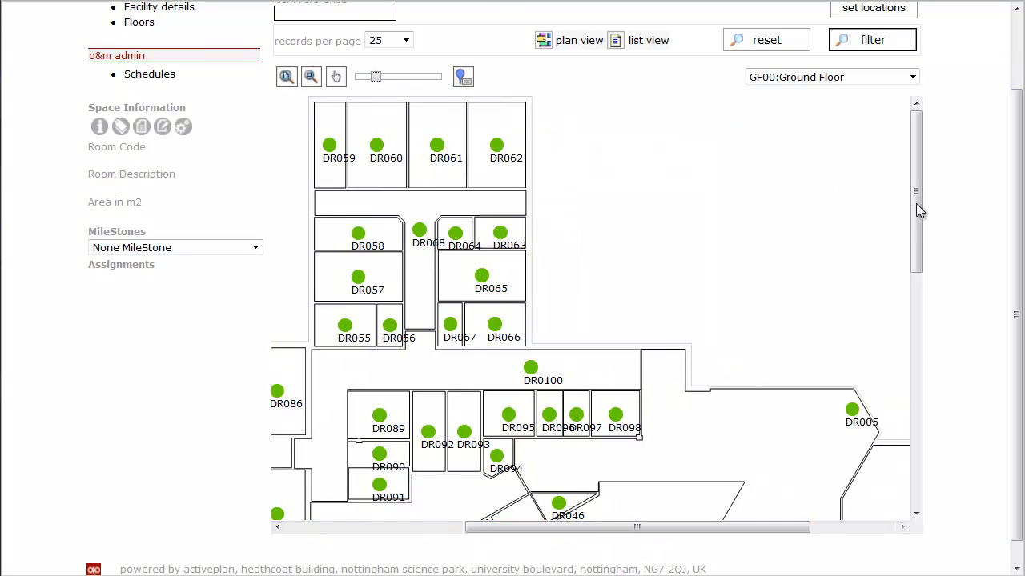
{"action": "left_click_drag", "start_coordinate": [918, 209], "coordinate": [924, 377]}
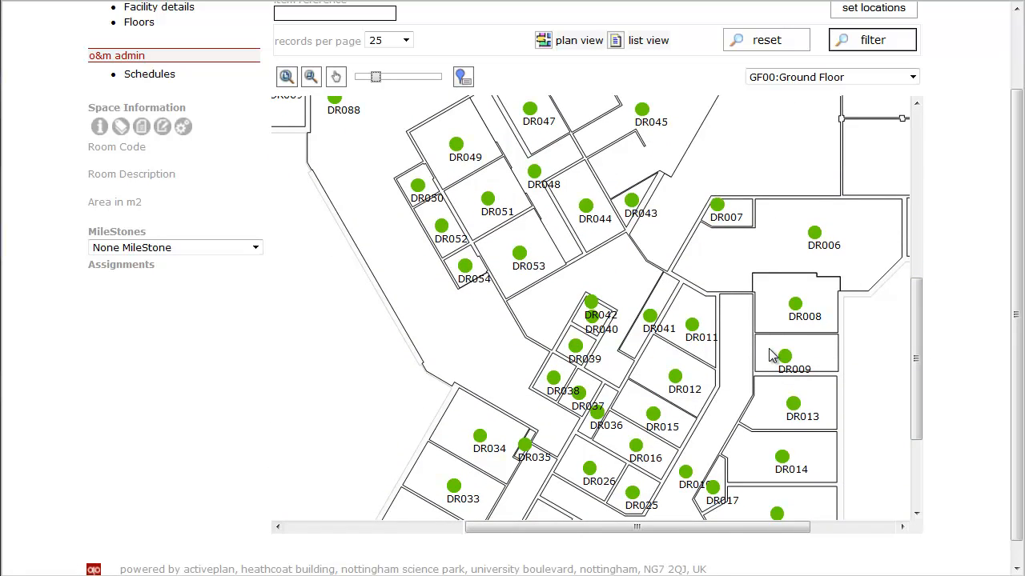
{"action": "left_click_drag", "start_coordinate": [918, 344], "coordinate": [922, 172]}
{"action": "scroll", "coordinate": [1015, 210], "scroll_direction": "up", "scroll_amount": 2}
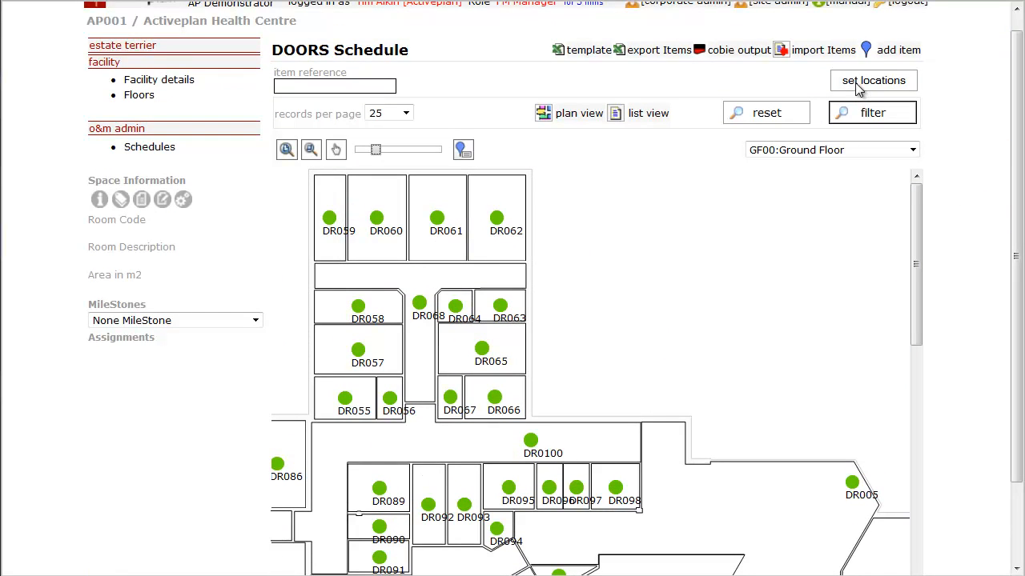
{"action": "left_click_drag", "start_coordinate": [918, 231], "coordinate": [917, 410]}
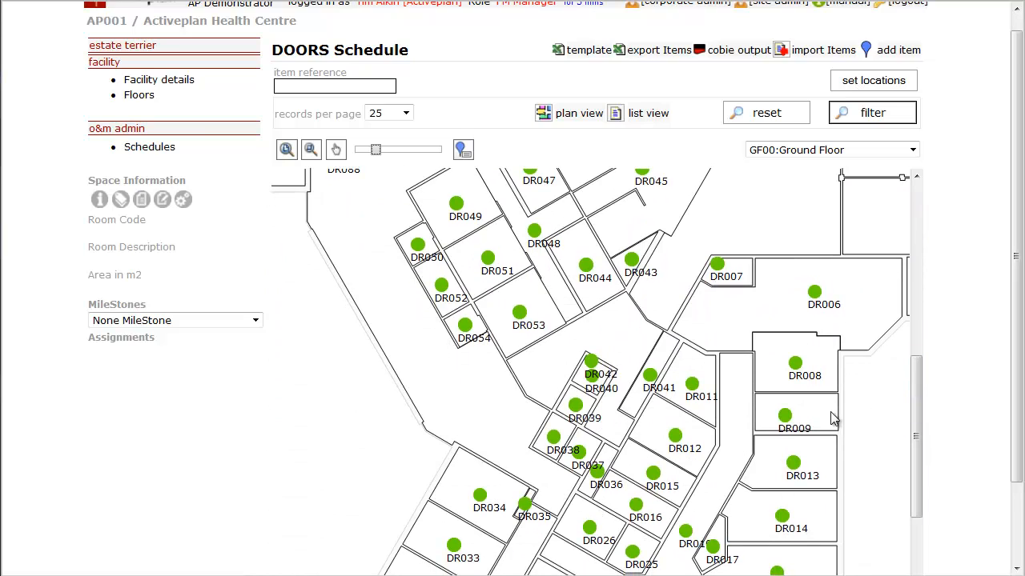
Show the summary of door DR009 on the ground floor plan and bring its property list fully into view.
{"action": "left_click", "coordinate": [794, 432]}
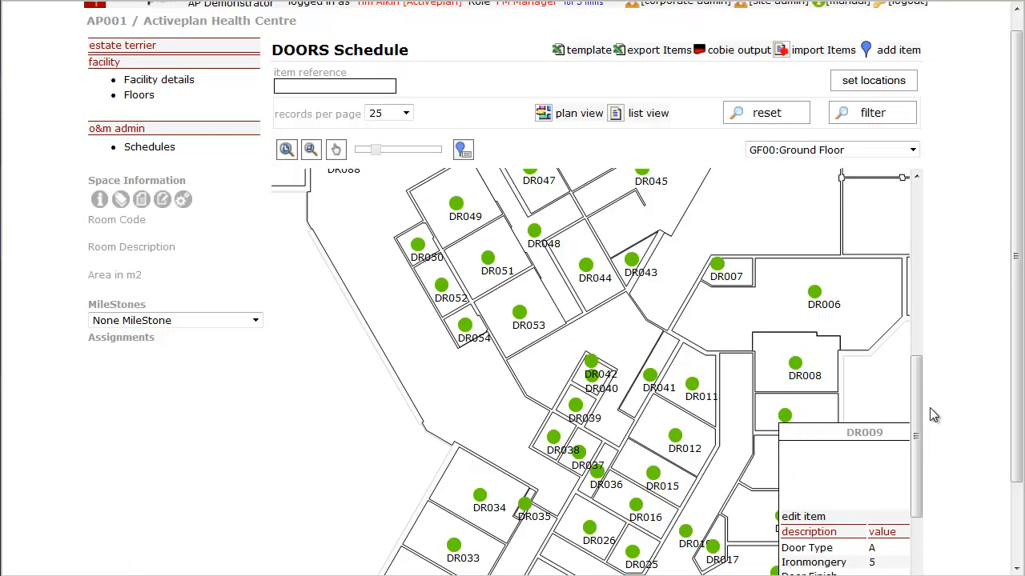
{"action": "left_click_drag", "start_coordinate": [917, 394], "coordinate": [903, 469]}
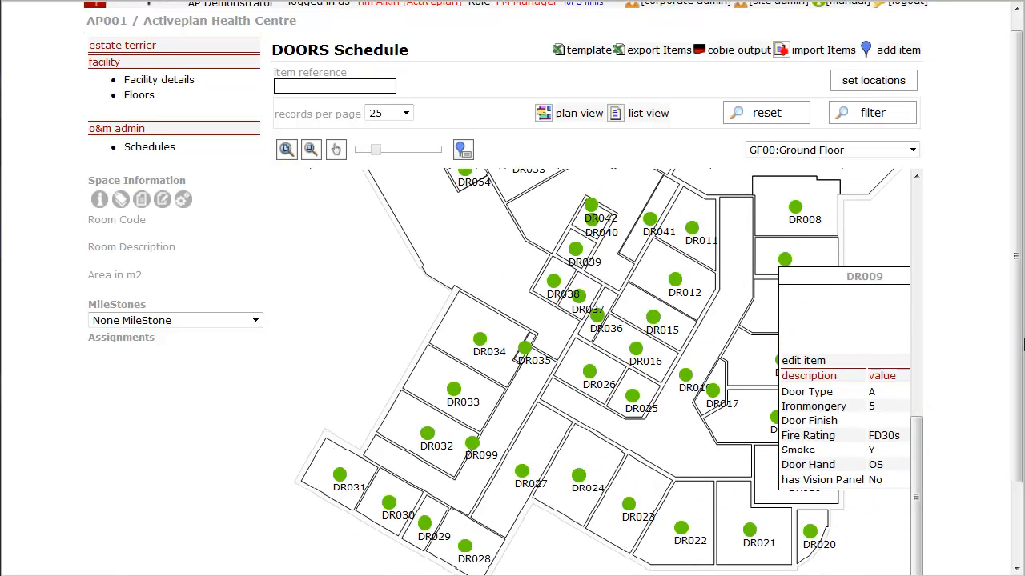
{"action": "left_click_drag", "start_coordinate": [1018, 339], "coordinate": [1018, 396]}
{"action": "left_click_drag", "start_coordinate": [640, 530], "coordinate": [724, 530]}
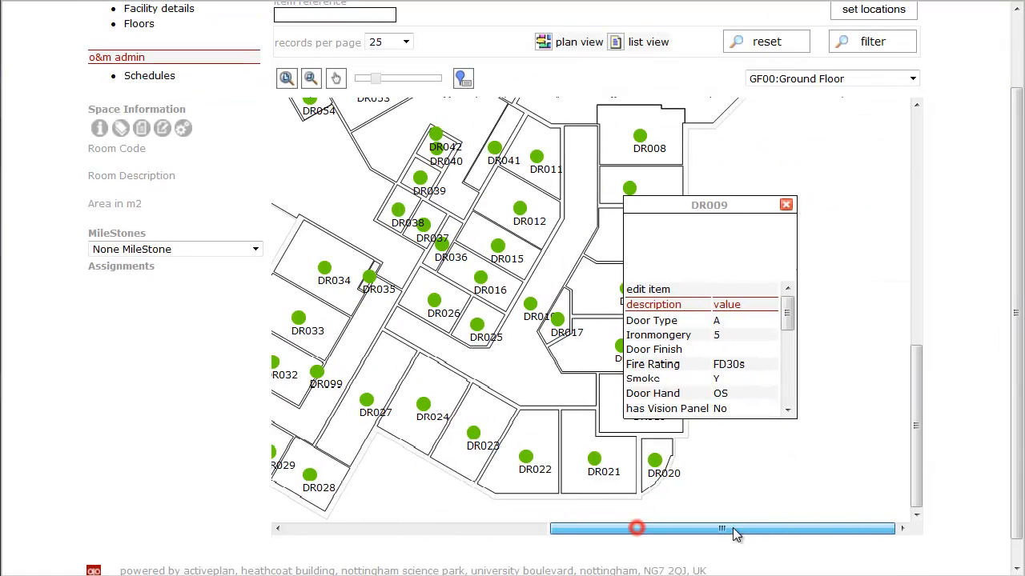
{"action": "mouse_move", "coordinate": [783, 315]}
{"action": "left_mouse_down"}
{"action": "mouse_move", "coordinate": [790, 389]}
{"action": "mouse_move", "coordinate": [789, 320]}
{"action": "left_mouse_up"}
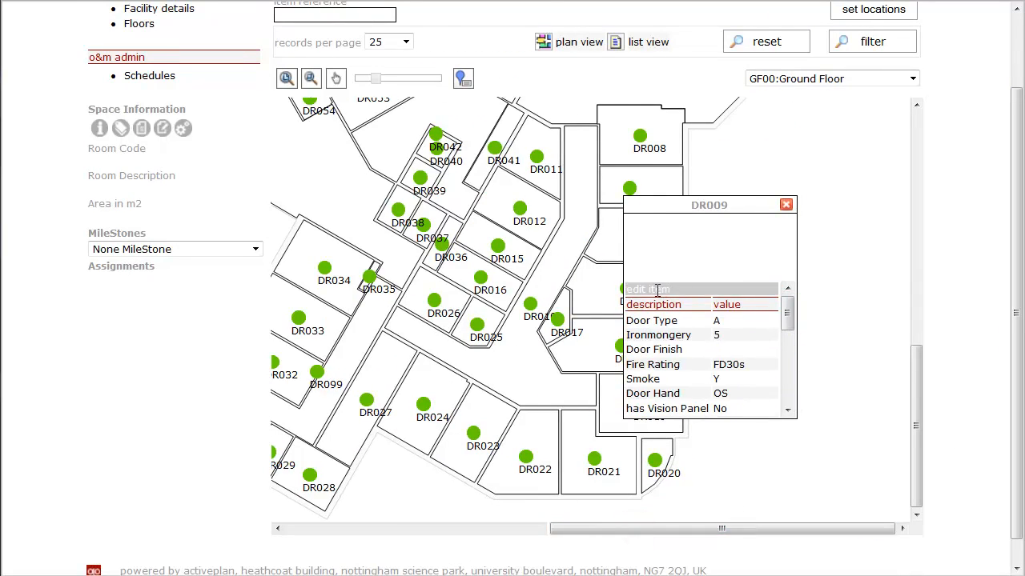
Open door DR009 for editing, look over its details and display its DOOR SETS sub schedule, closing it again.
{"action": "left_click", "coordinate": [656, 290]}
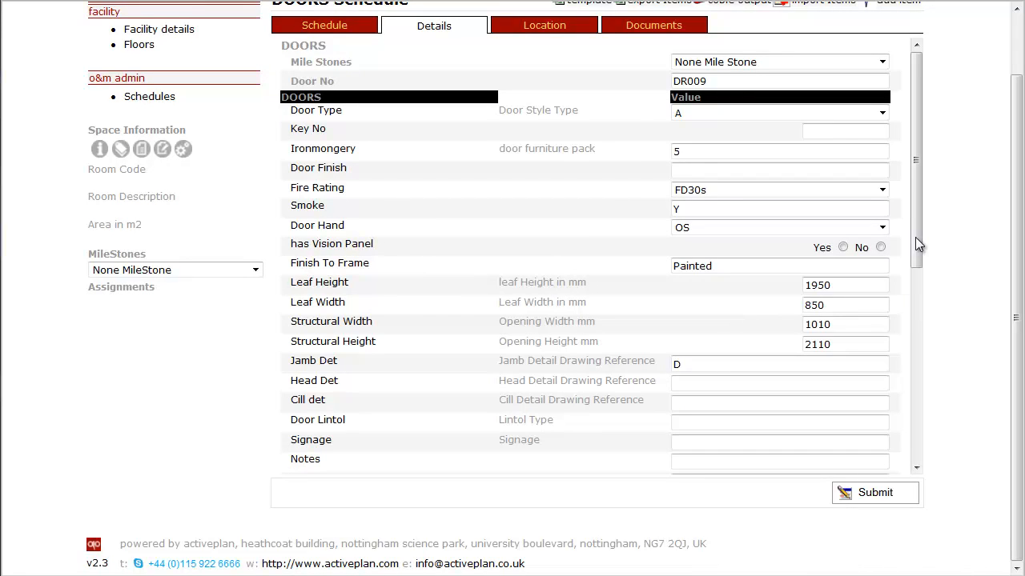
{"action": "left_click_drag", "start_coordinate": [918, 244], "coordinate": [910, 338]}
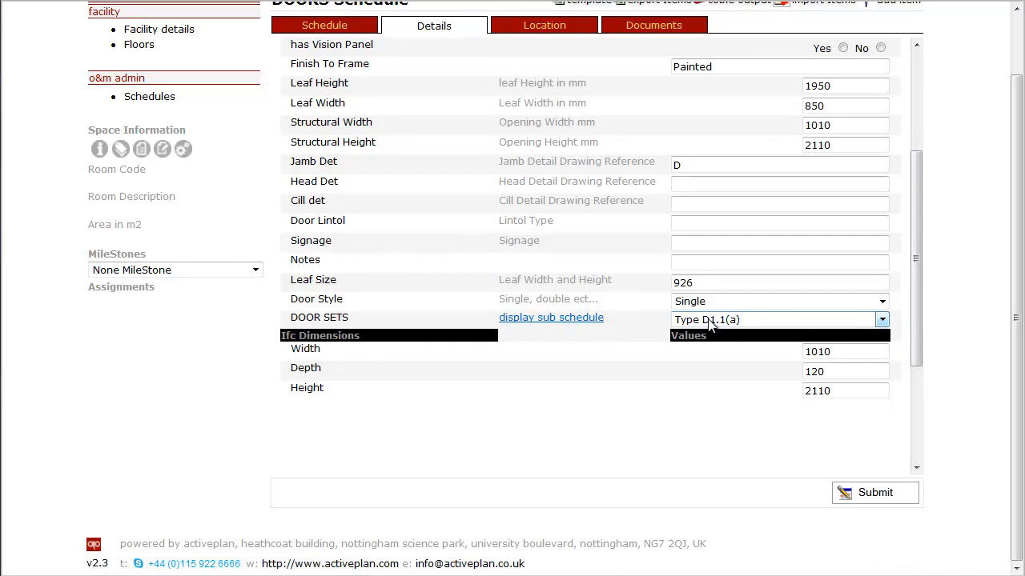
{"action": "left_click", "coordinate": [549, 318]}
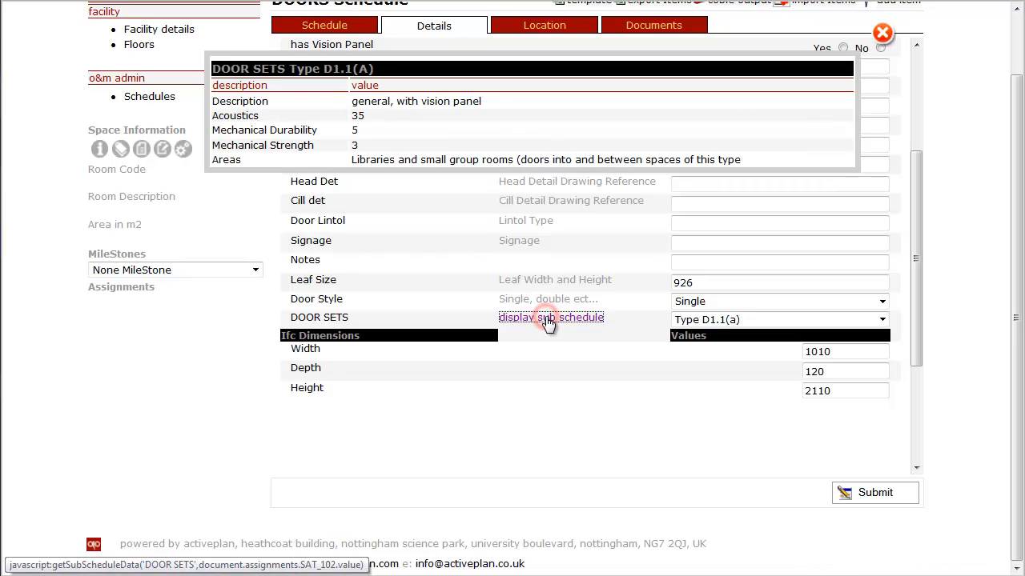
{"action": "left_click", "coordinate": [882, 34]}
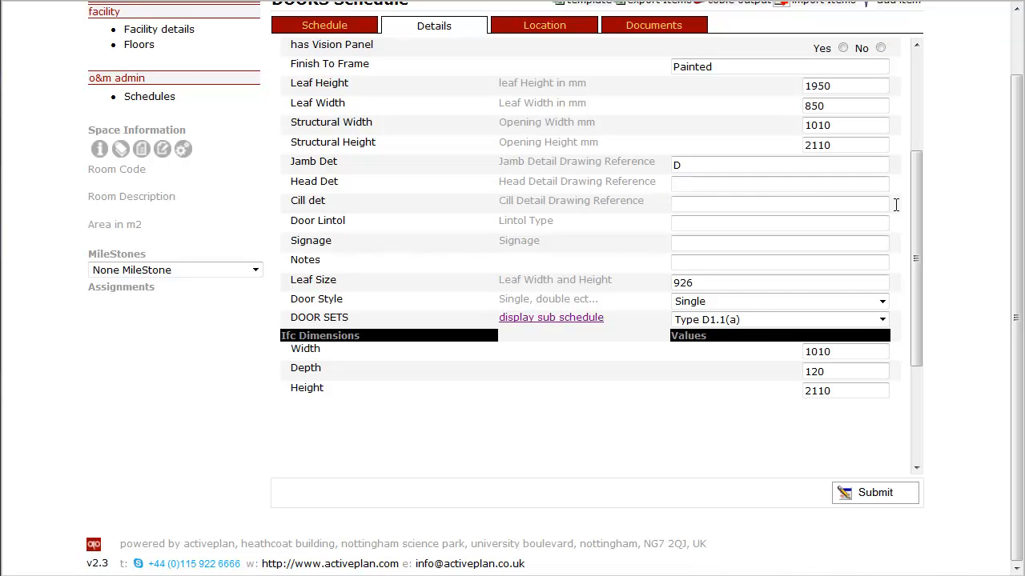
{"action": "left_click_drag", "start_coordinate": [913, 239], "coordinate": [914, 115]}
{"action": "scroll", "coordinate": [550, 94], "scroll_direction": "up", "scroll_amount": 2}
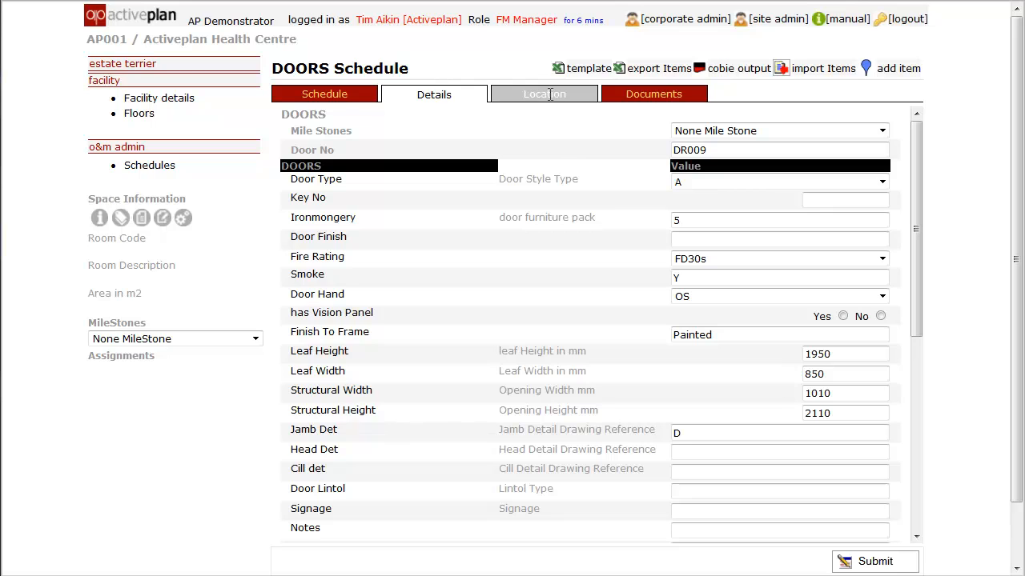
Show door DR009's location on the floor plan and check the available floors, keeping GF00:Ground Floor selected.
{"action": "left_click", "coordinate": [550, 94]}
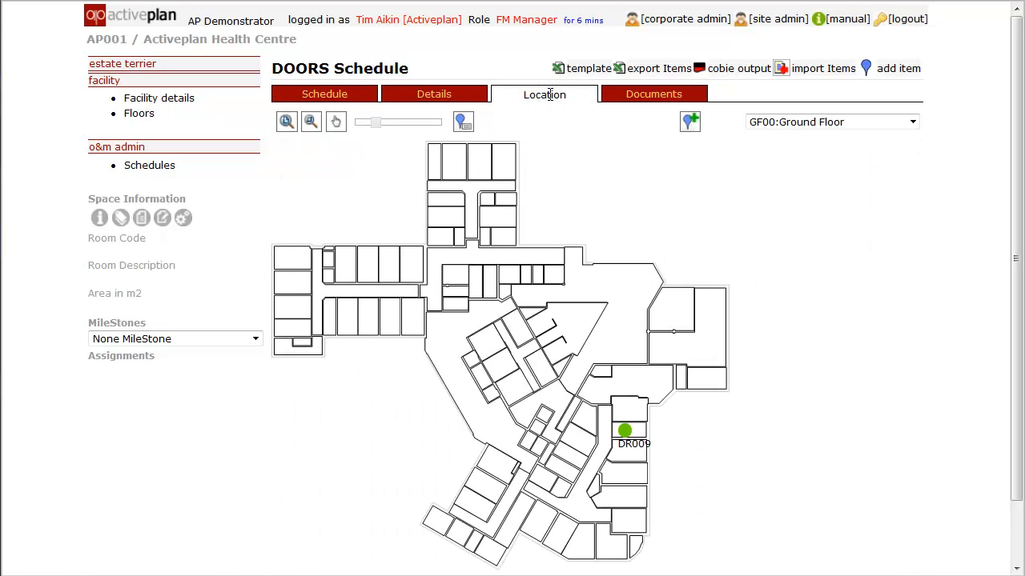
{"action": "left_click", "coordinate": [852, 123]}
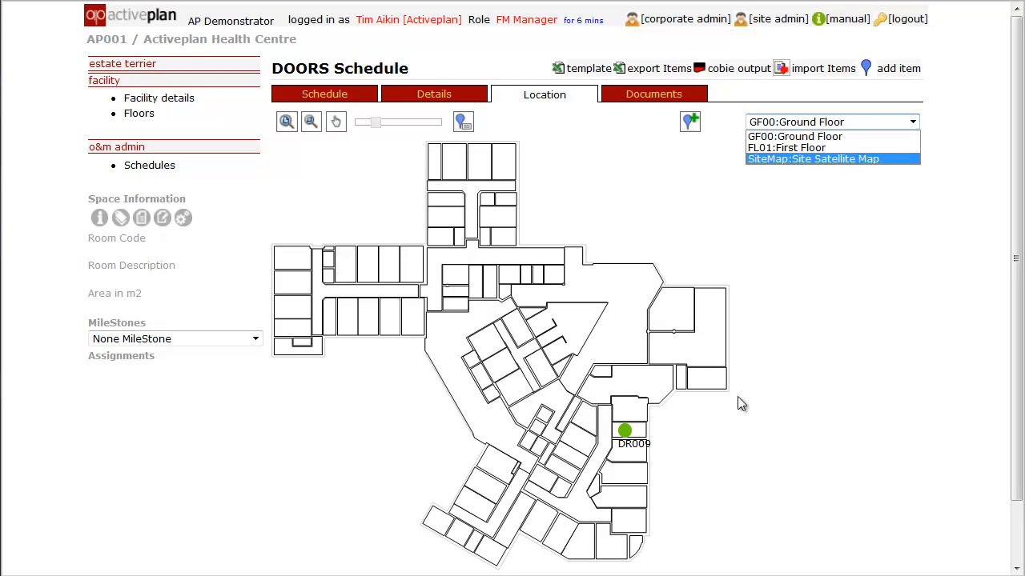
{"action": "left_click", "coordinate": [787, 141]}
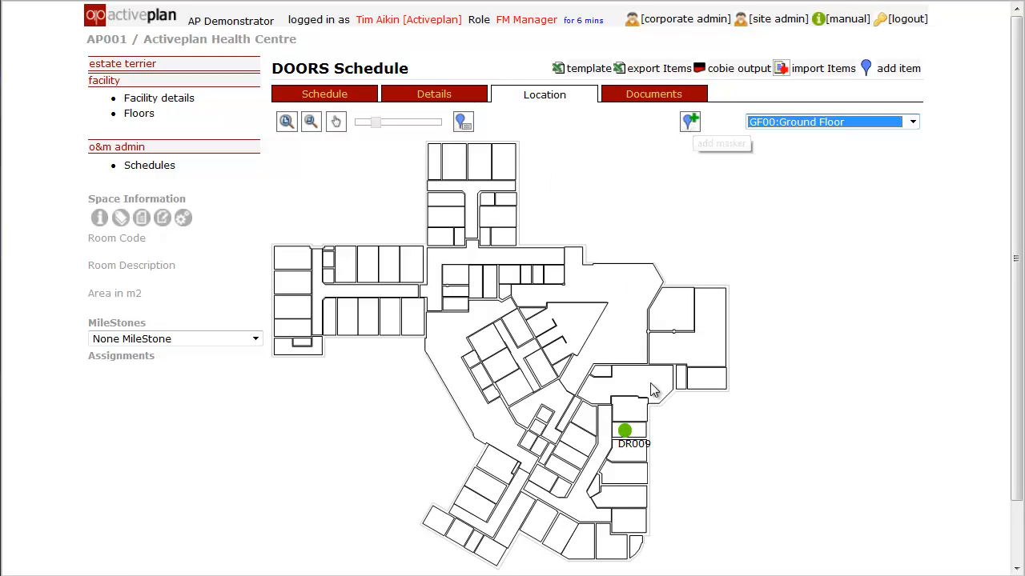
Move the DR009 marker to the open area west of its room and back to its room, updating the location each time.
{"action": "left_click", "coordinate": [626, 433]}
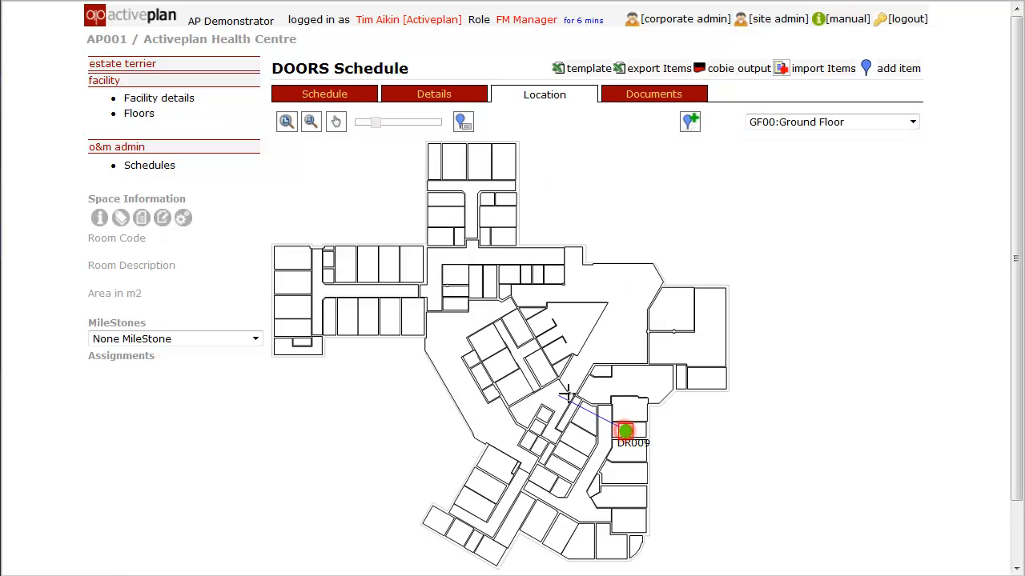
{"action": "left_click", "coordinate": [485, 422]}
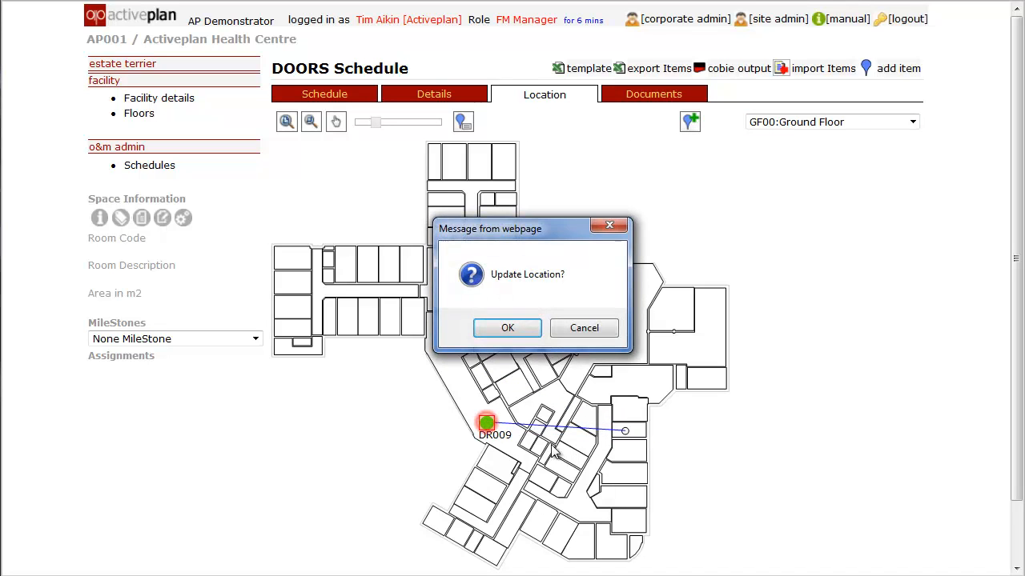
{"action": "left_click", "coordinate": [502, 330]}
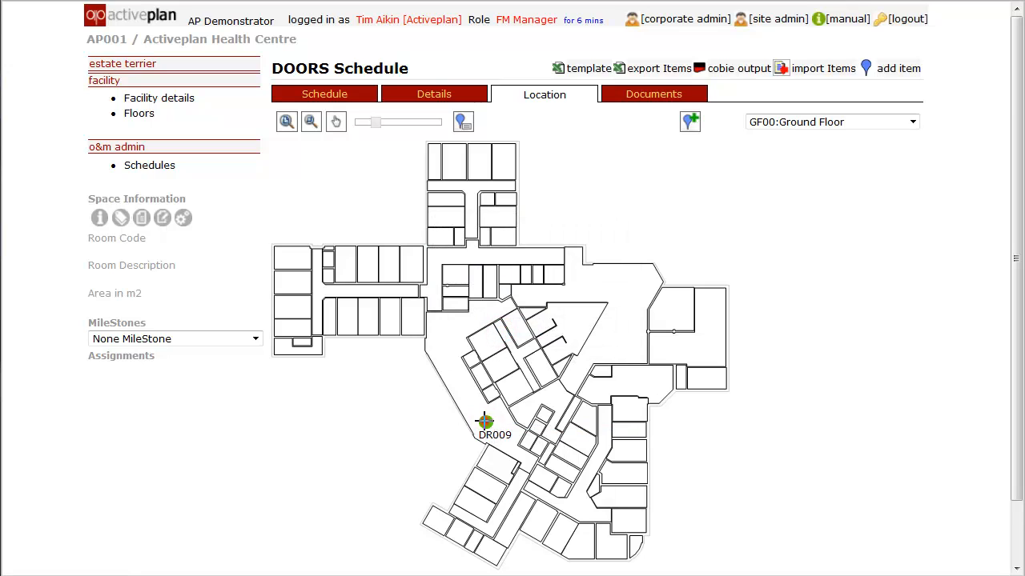
{"action": "left_click_drag", "start_coordinate": [489, 428], "coordinate": [625, 433]}
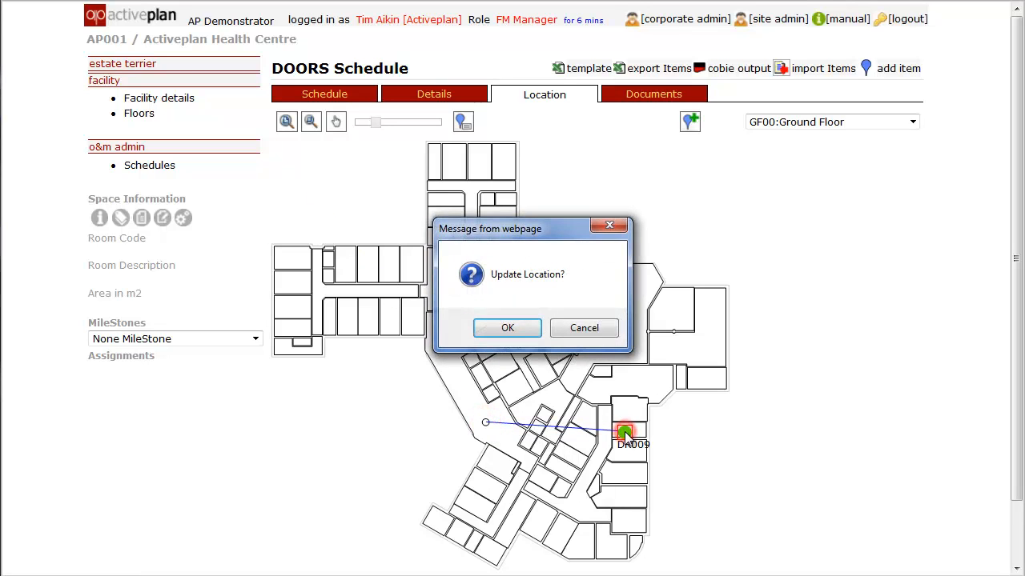
{"action": "left_click", "coordinate": [510, 328]}
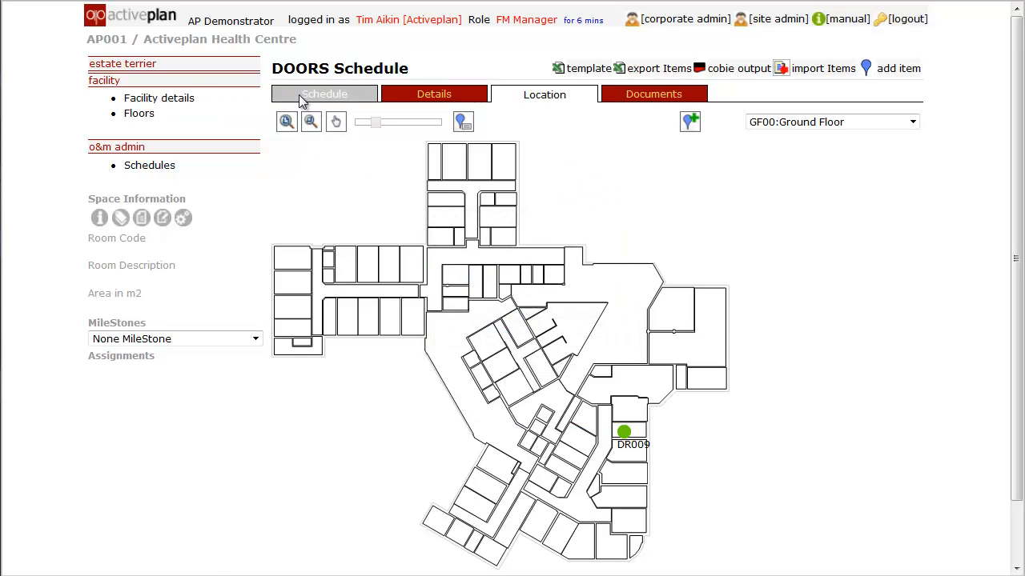
From the estate settings, open the schedule assignment types of the EFA-Furniture trait.
{"action": "left_click", "coordinate": [124, 63]}
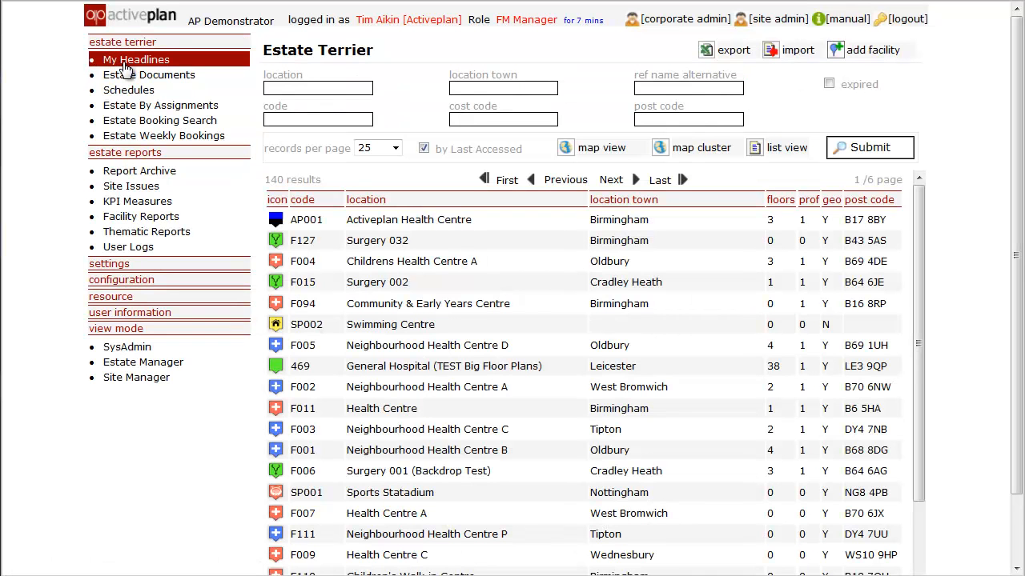
{"action": "left_click", "coordinate": [108, 265]}
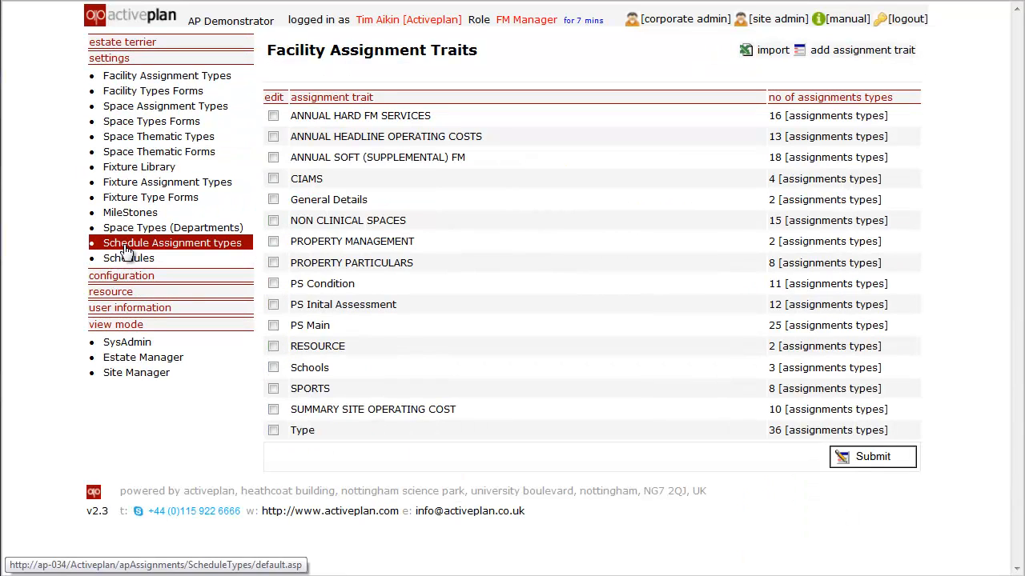
{"action": "left_click", "coordinate": [124, 249]}
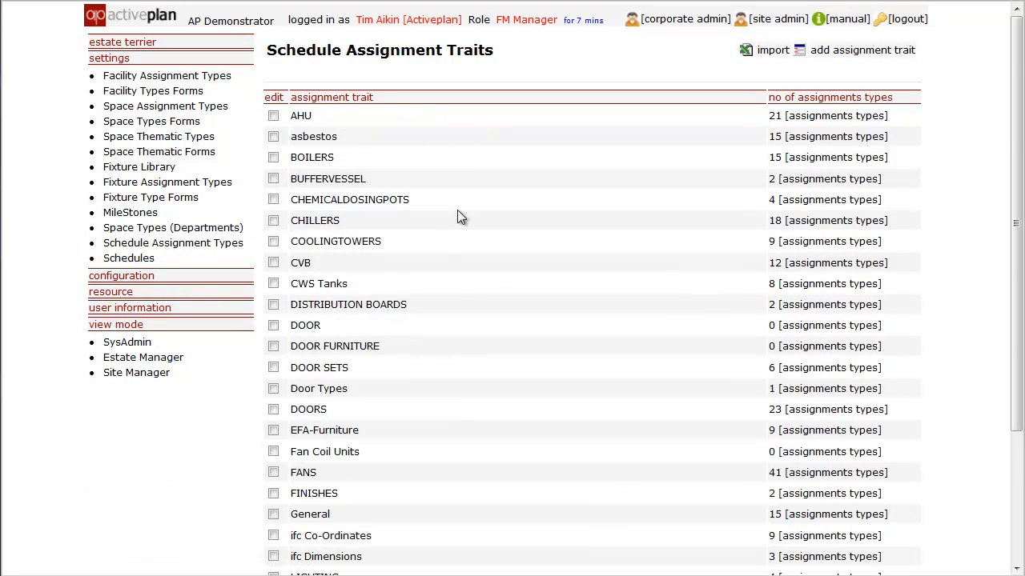
{"action": "scroll", "coordinate": [458, 211], "scroll_direction": "down", "scroll_amount": 3}
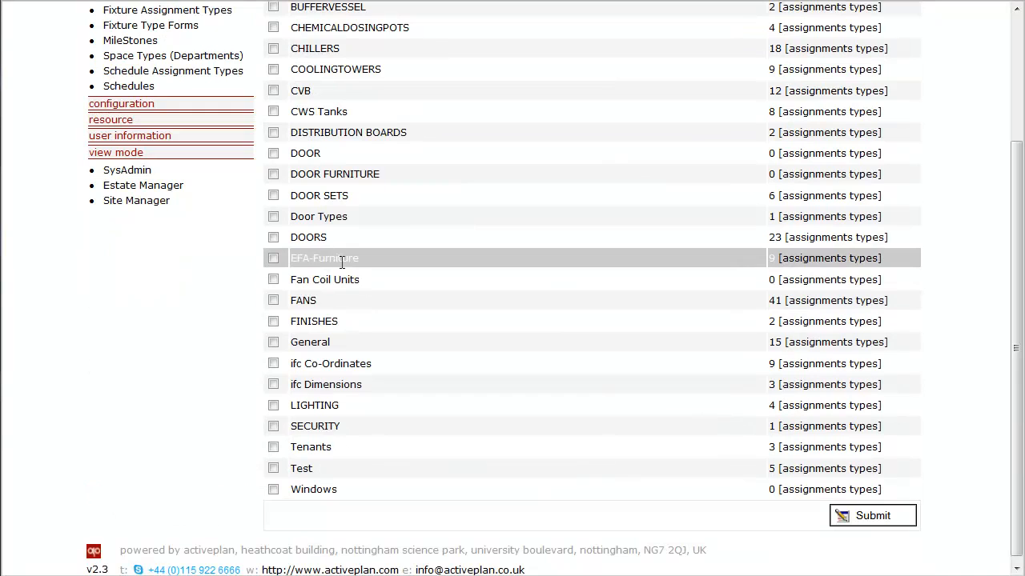
{"action": "left_click", "coordinate": [828, 258]}
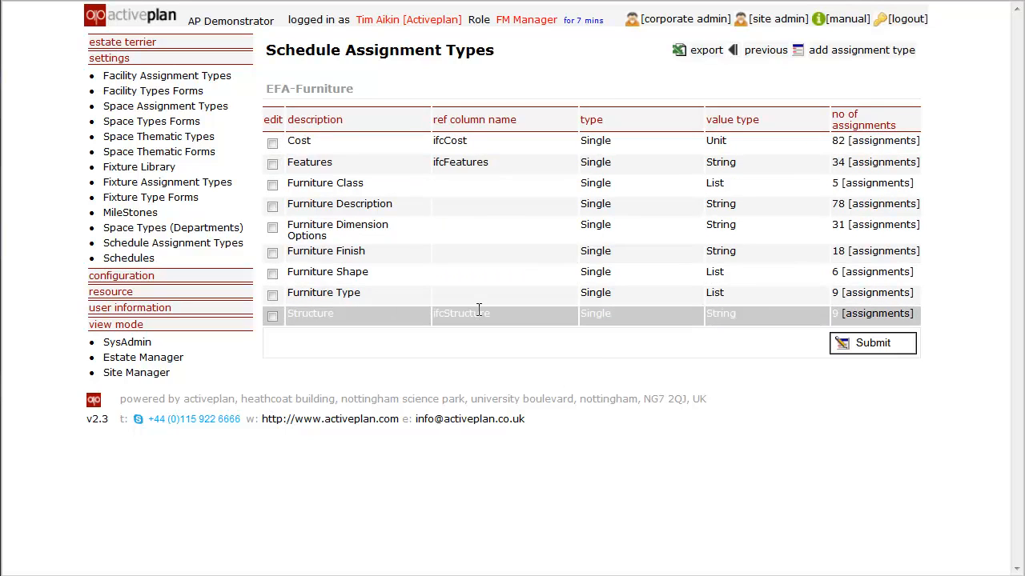
Open the EFA-FFE schedule in the Schedule Configurator and examine its details and form fields.
{"action": "left_click", "coordinate": [131, 260]}
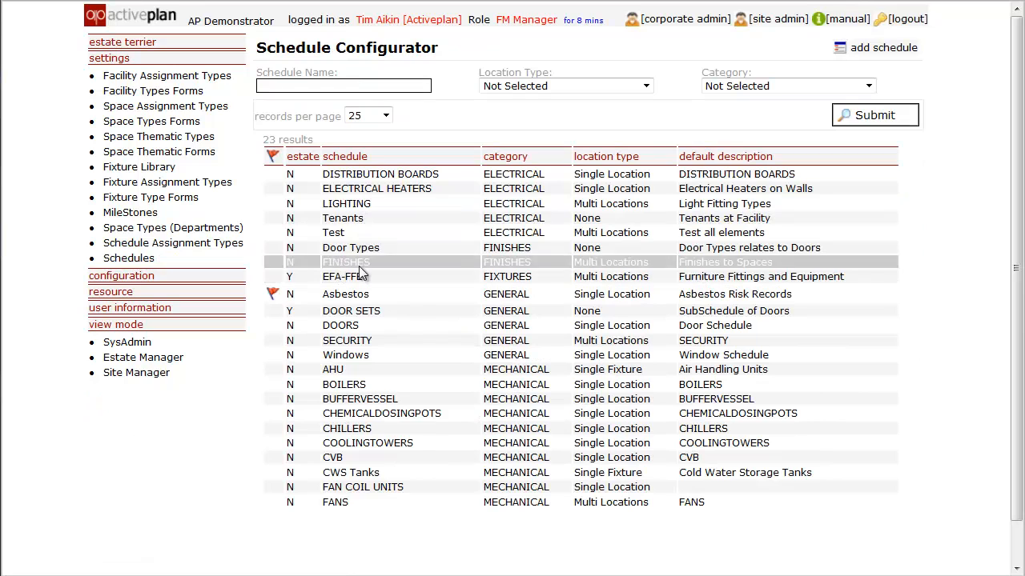
{"action": "left_click", "coordinate": [637, 274]}
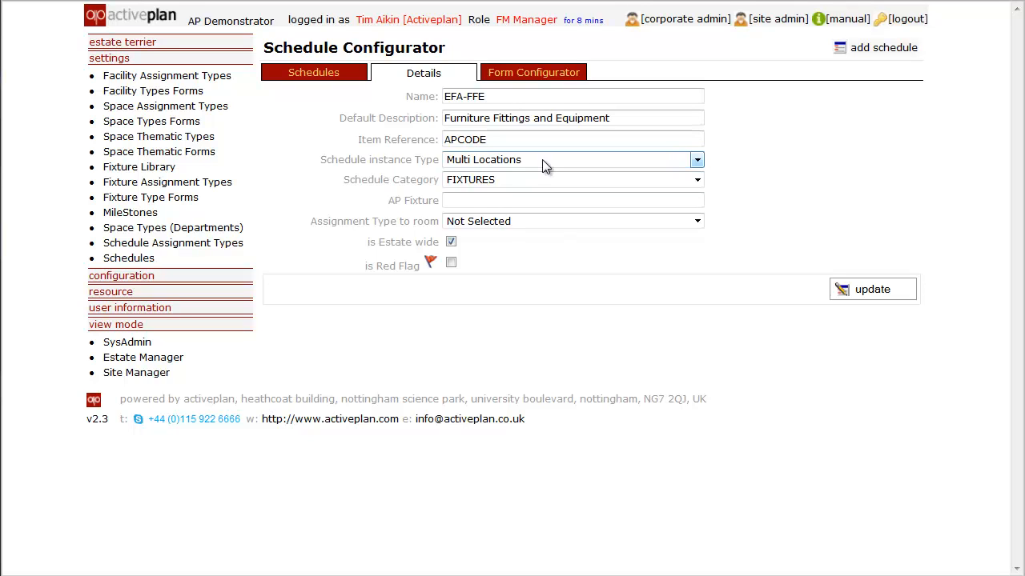
{"action": "left_click", "coordinate": [534, 75]}
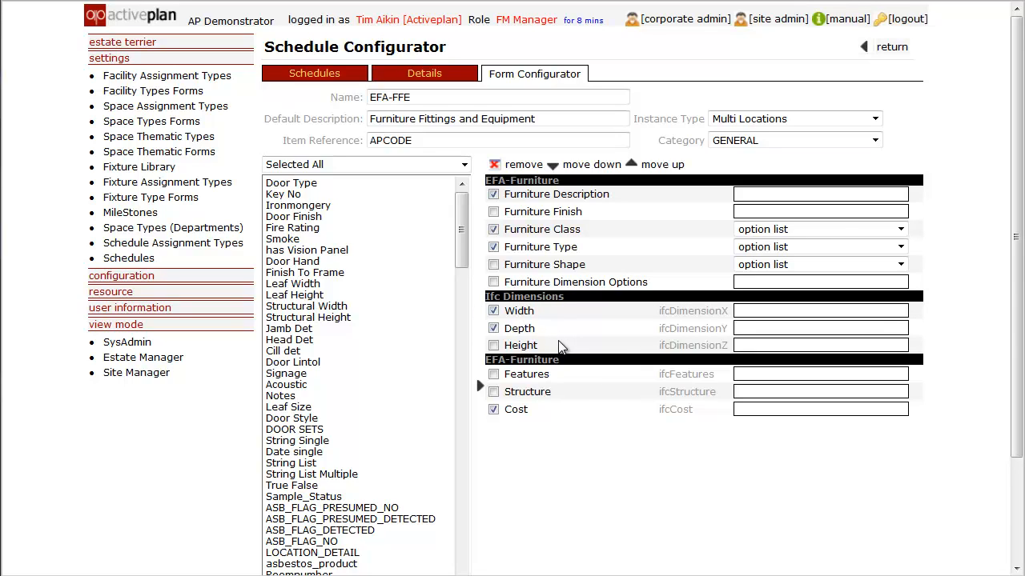
Open the EFA-FFE schedule of the Activeplan Health Centre facility and look through its furniture list.
{"action": "left_click", "coordinate": [136, 48]}
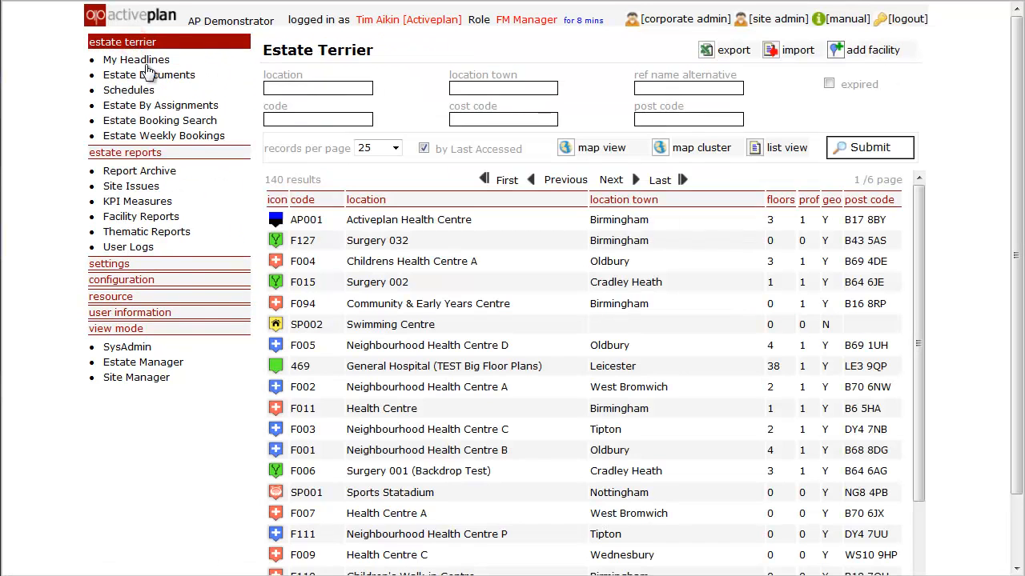
{"action": "left_click", "coordinate": [388, 219]}
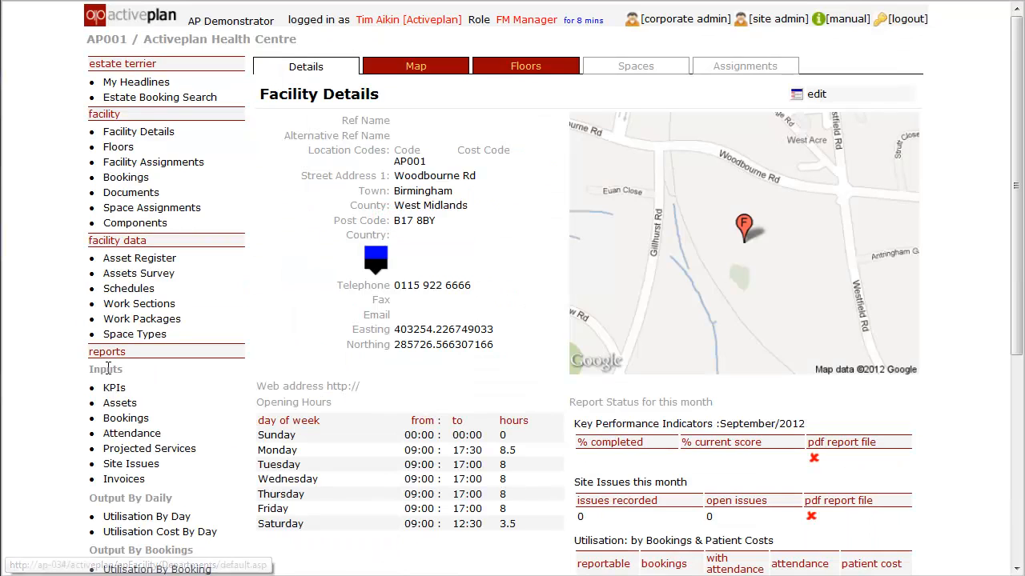
{"action": "left_click", "coordinate": [126, 290]}
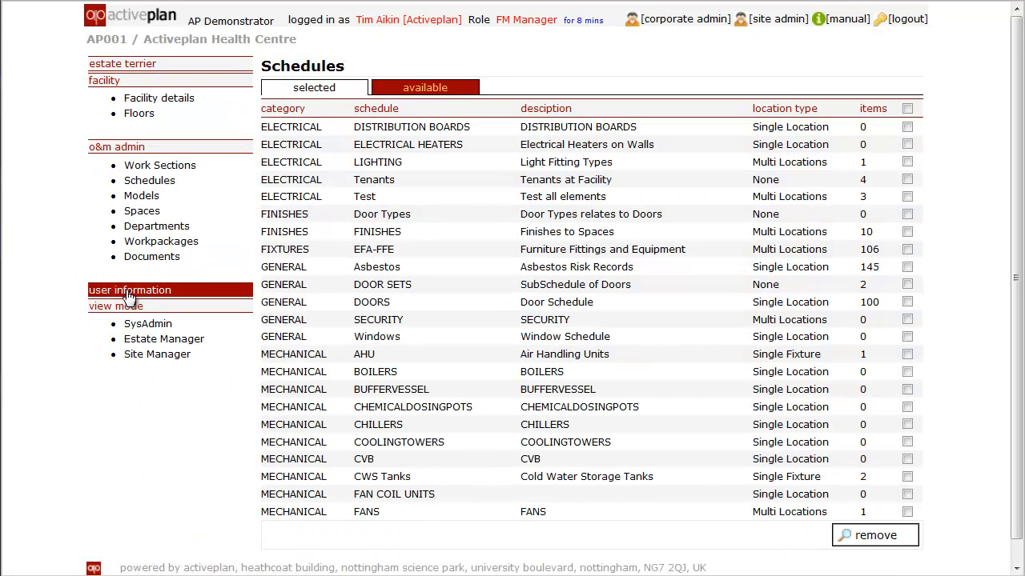
{"action": "left_click", "coordinate": [380, 252]}
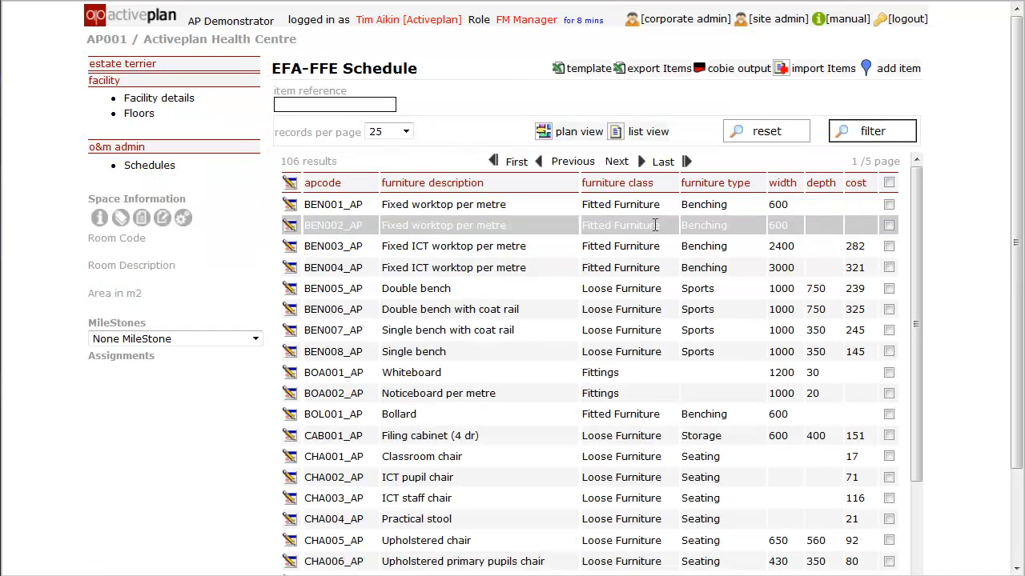
{"action": "left_click_drag", "start_coordinate": [918, 209], "coordinate": [913, 188]}
Open the details of furniture item BEN001_AP and select the text in its Furniture Dimension Options field.
{"action": "left_click", "coordinate": [468, 207]}
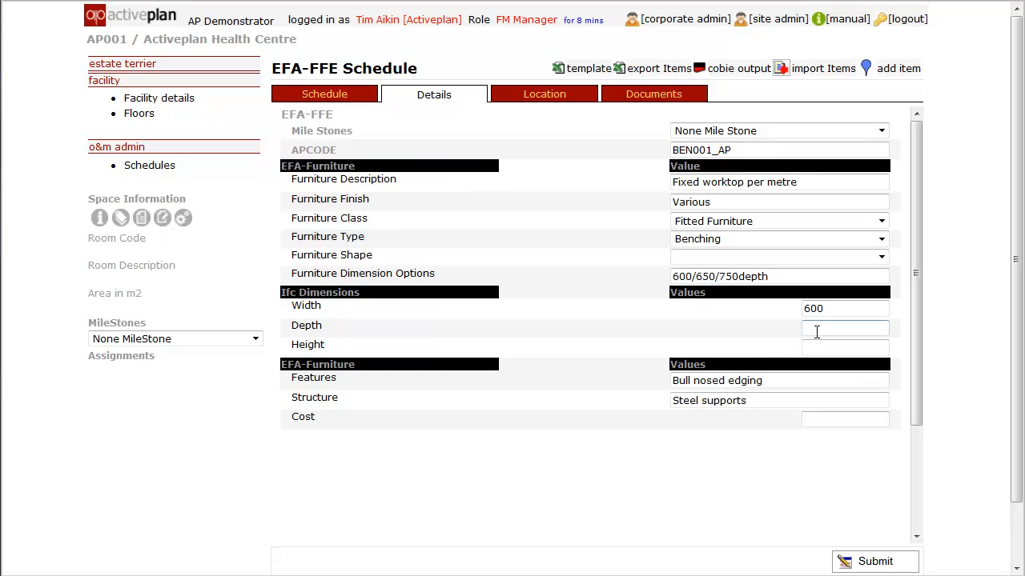
{"action": "left_click_drag", "start_coordinate": [293, 273], "coordinate": [512, 286]}
{"action": "left_click", "coordinate": [772, 276]}
{"action": "left_click_drag", "start_coordinate": [771, 277], "coordinate": [673, 276]}
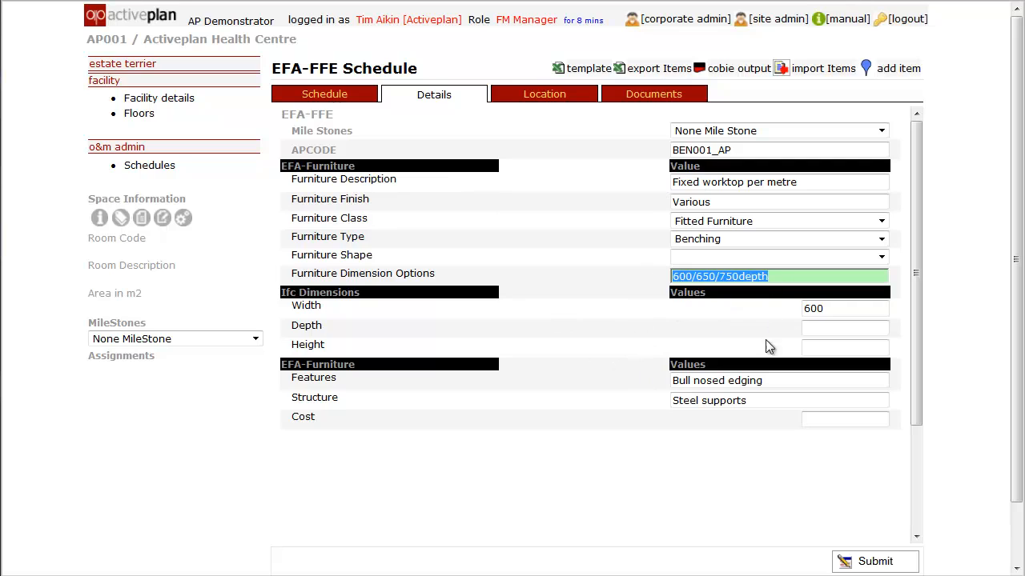
Move the value 600 from Width to Depth for furniture items BEN001_AP and BEN002_AP, submitting each item.
{"action": "left_click_drag", "start_coordinate": [830, 308], "coordinate": [794, 330]}
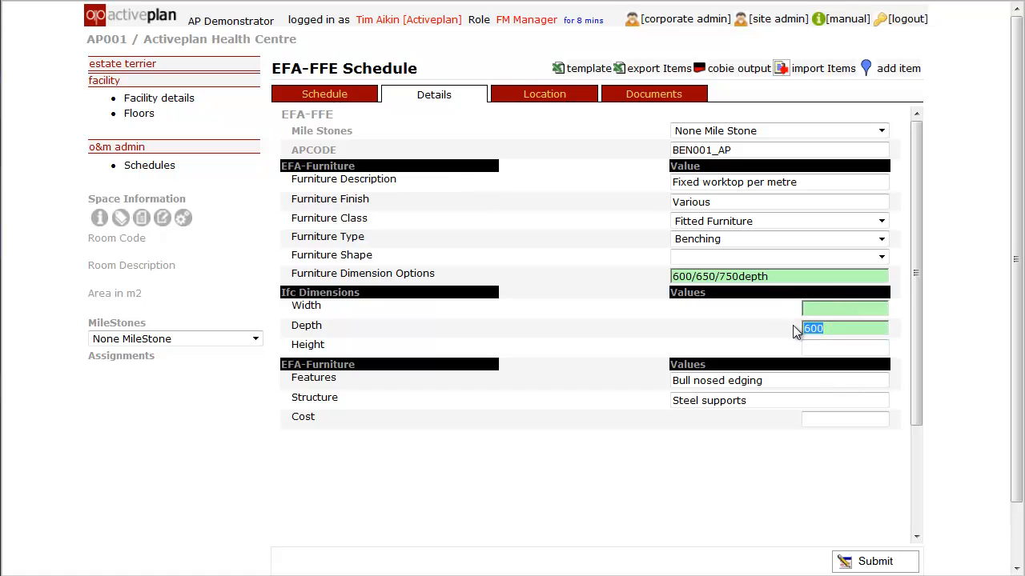
{"action": "left_click", "coordinate": [859, 562]}
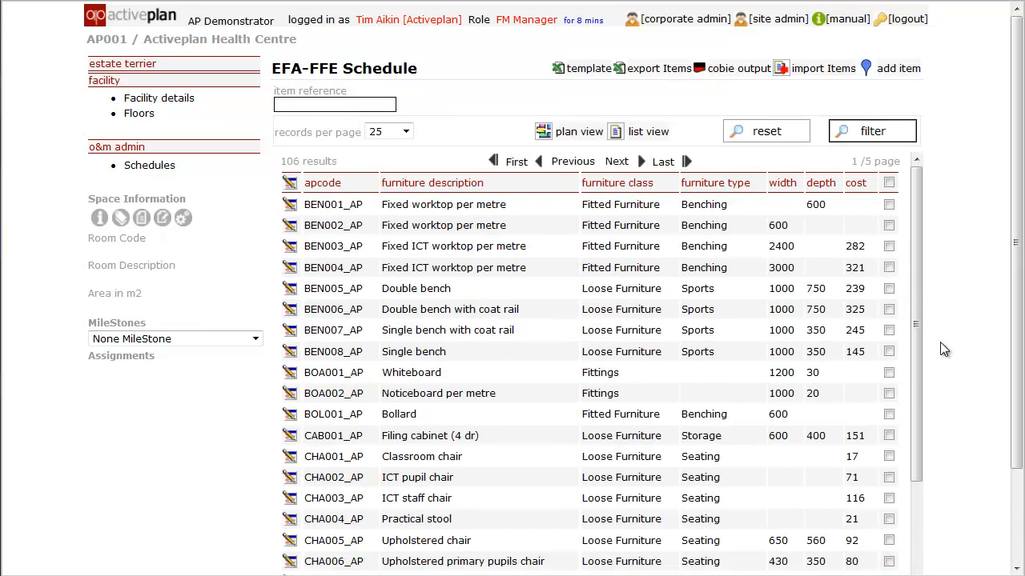
{"action": "left_click", "coordinate": [318, 227]}
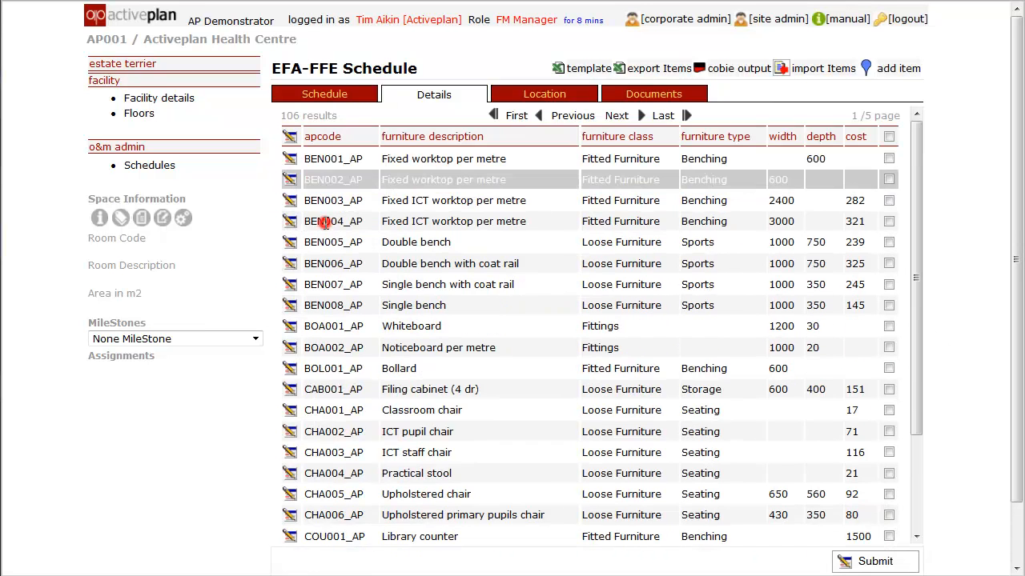
{"action": "left_click", "coordinate": [842, 310]}
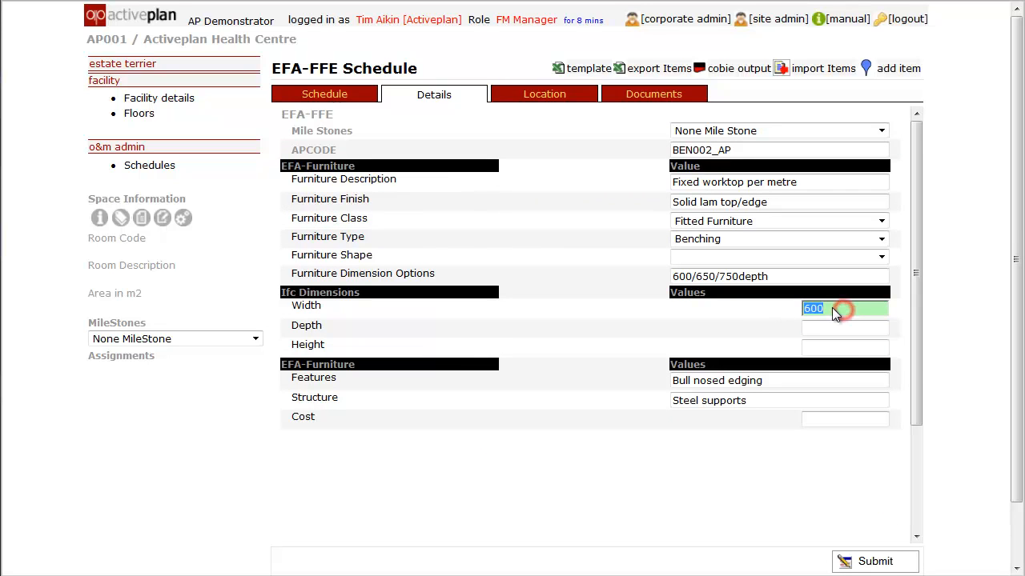
{"action": "left_click_drag", "start_coordinate": [808, 310], "coordinate": [814, 329]}
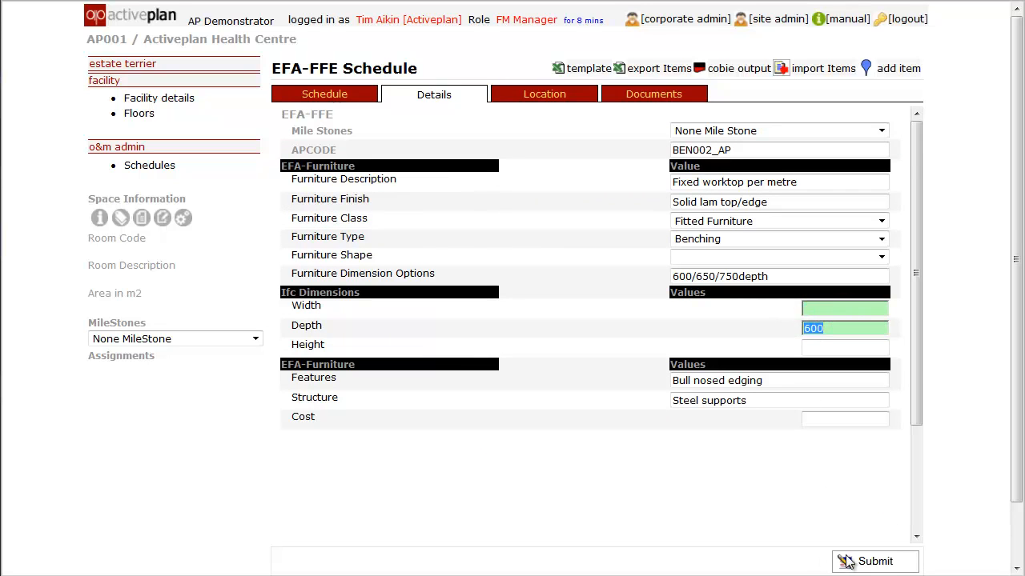
{"action": "left_click", "coordinate": [873, 564]}
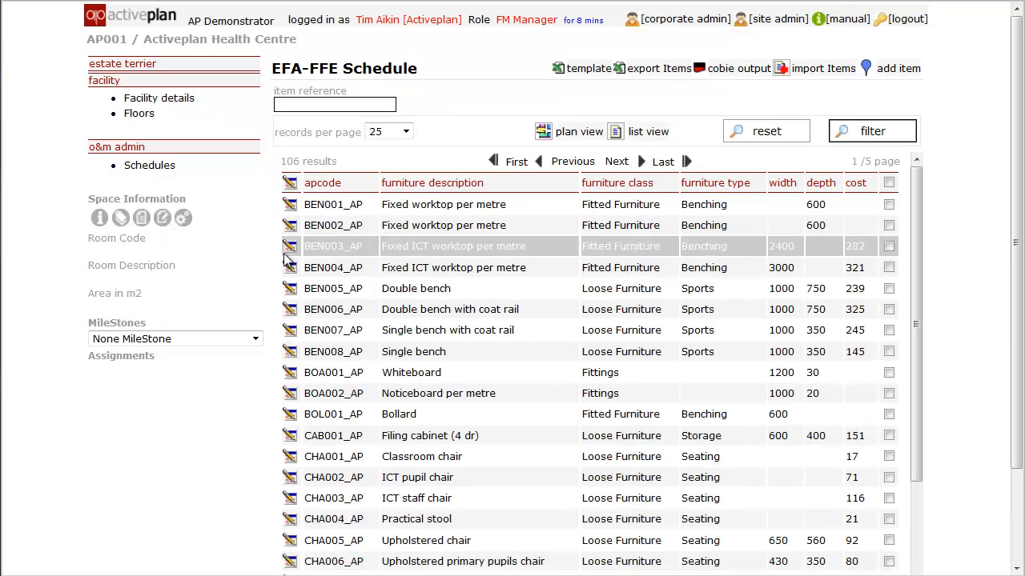
Set the Depth of furniture item BEN003_AP to 750, matching its dimension options, and submit the item.
{"action": "left_click", "coordinate": [331, 249]}
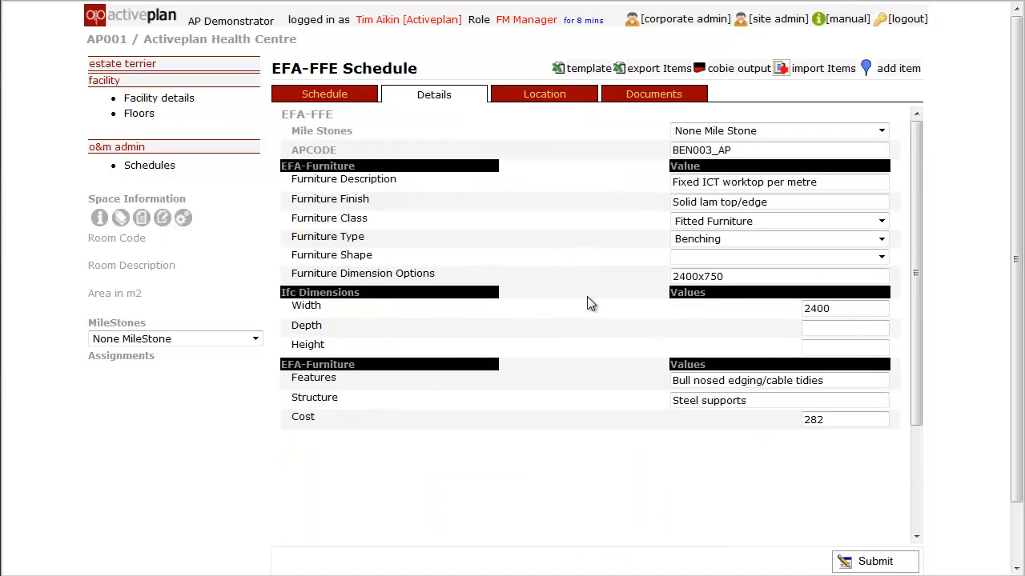
{"action": "left_click", "coordinate": [702, 277]}
{"action": "left_click_drag", "start_coordinate": [732, 276], "coordinate": [706, 276]}
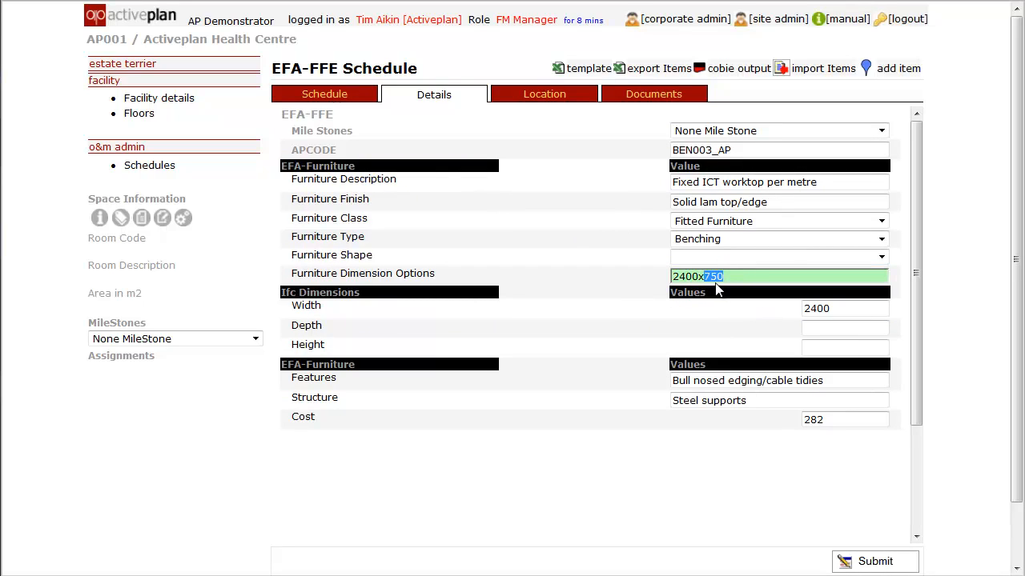
{"action": "left_click", "coordinate": [822, 335]}
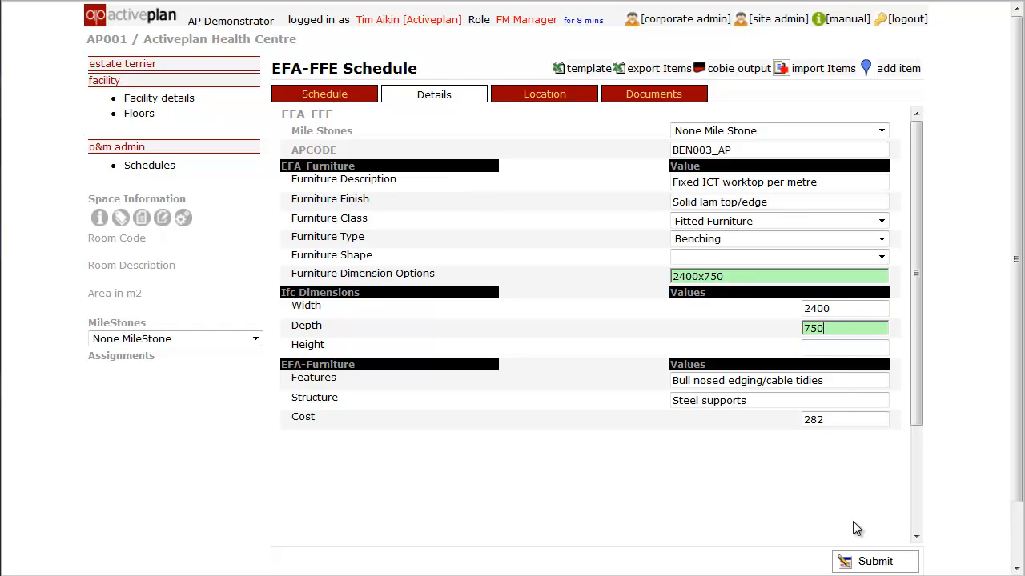
{"action": "left_click", "coordinate": [875, 561]}
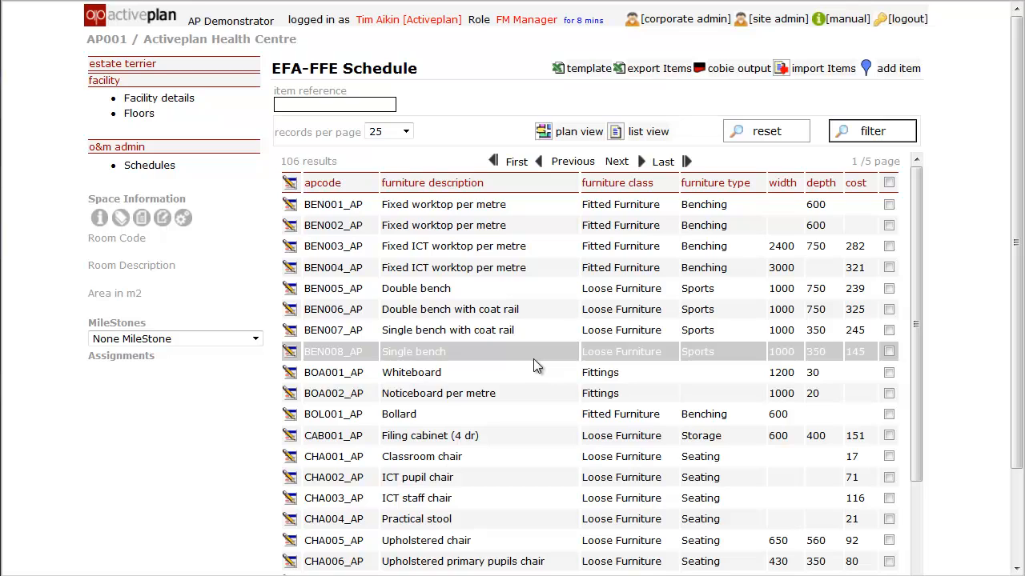
Open the blank EFA-FFE schedule template in Excel, examine its column headings and close the workbook.
{"action": "left_click", "coordinate": [582, 72]}
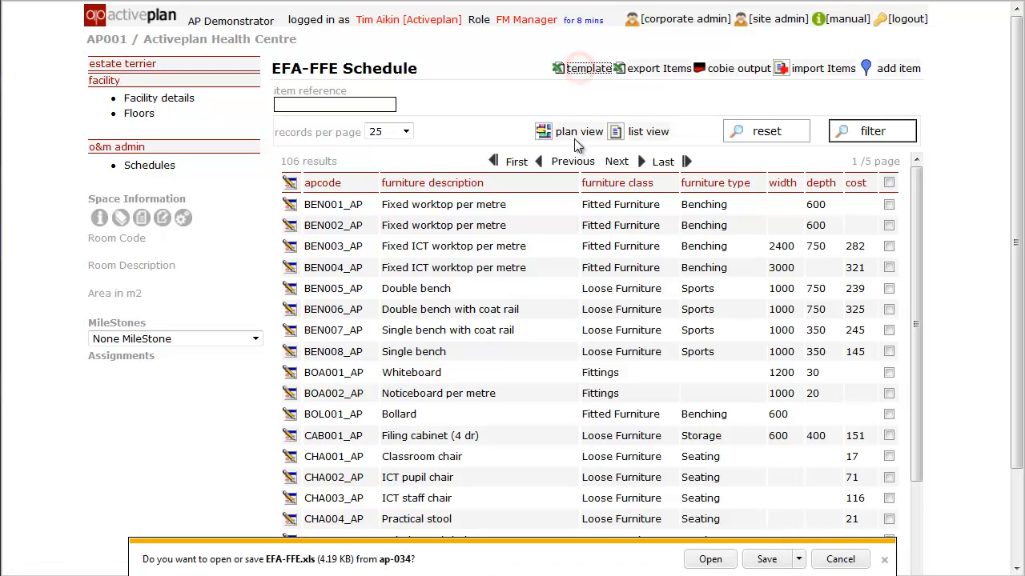
{"action": "left_click", "coordinate": [715, 564]}
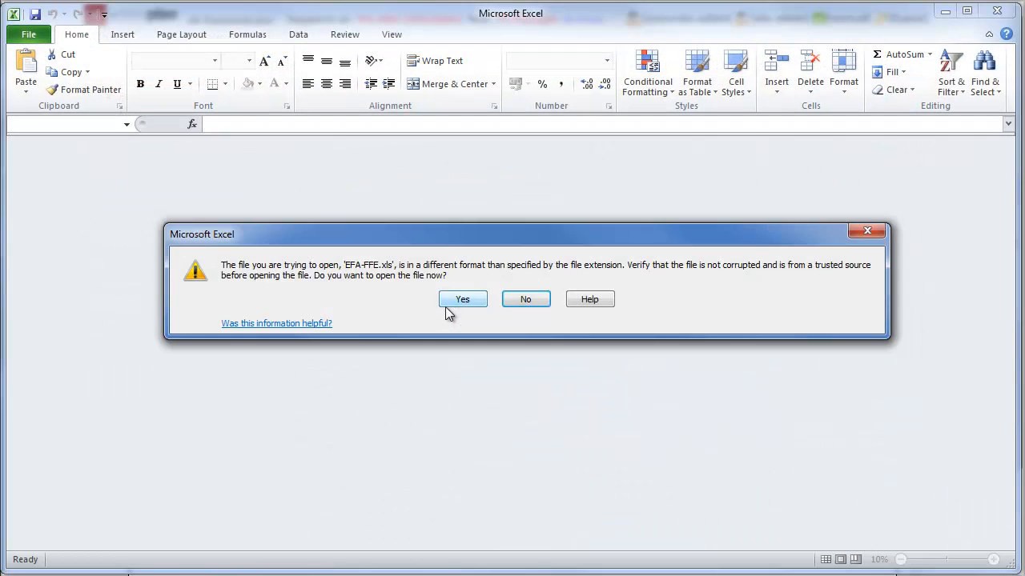
{"action": "left_click", "coordinate": [457, 301]}
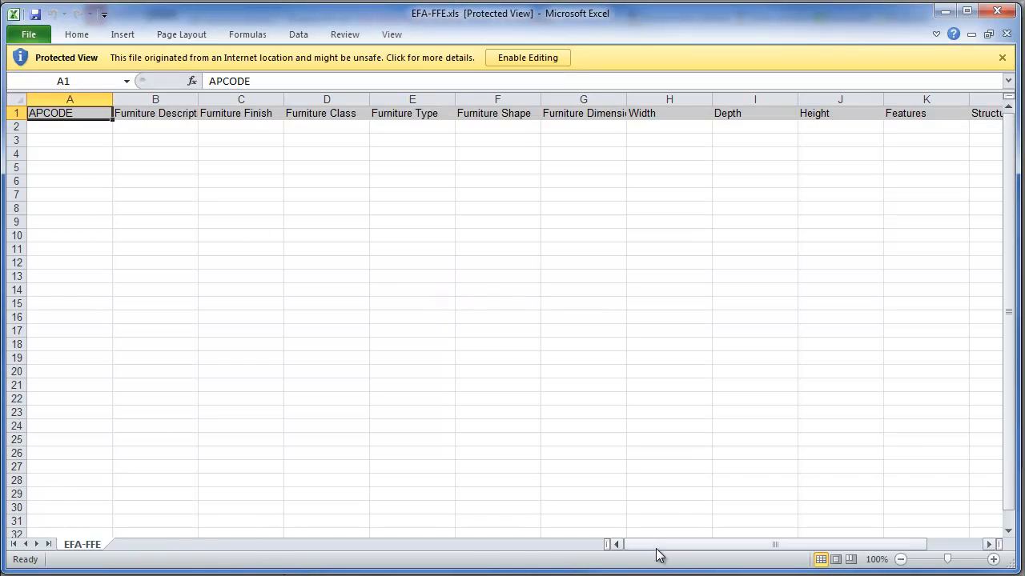
{"action": "mouse_move", "coordinate": [657, 544]}
{"action": "left_mouse_down"}
{"action": "mouse_move", "coordinate": [807, 547]}
{"action": "mouse_move", "coordinate": [653, 537]}
{"action": "left_mouse_up"}
{"action": "left_click", "coordinate": [996, 10]}
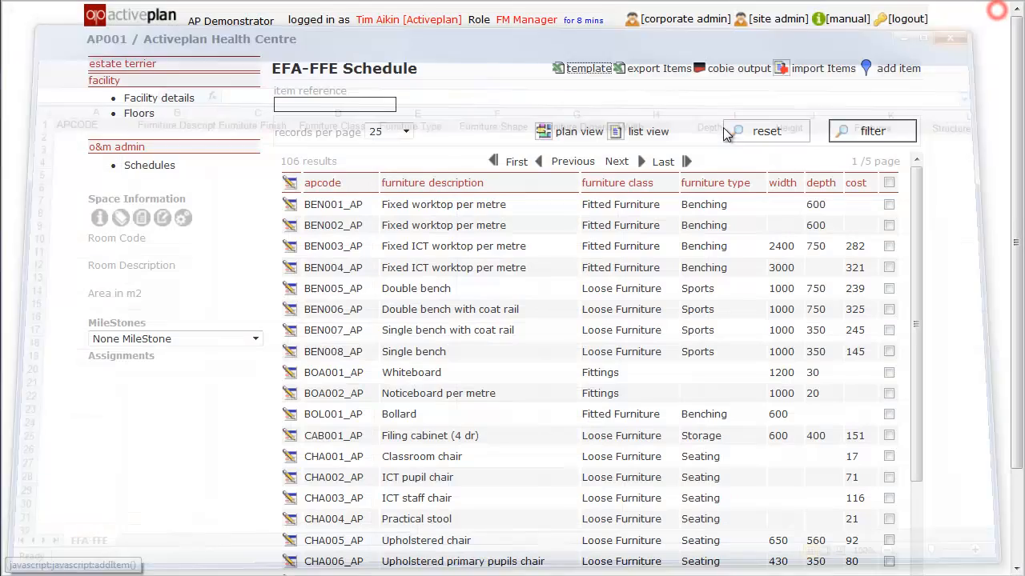
Export the EFA-FFE schedule items to Excel, look through the furniture rows and close the workbook.
{"action": "left_click", "coordinate": [650, 71]}
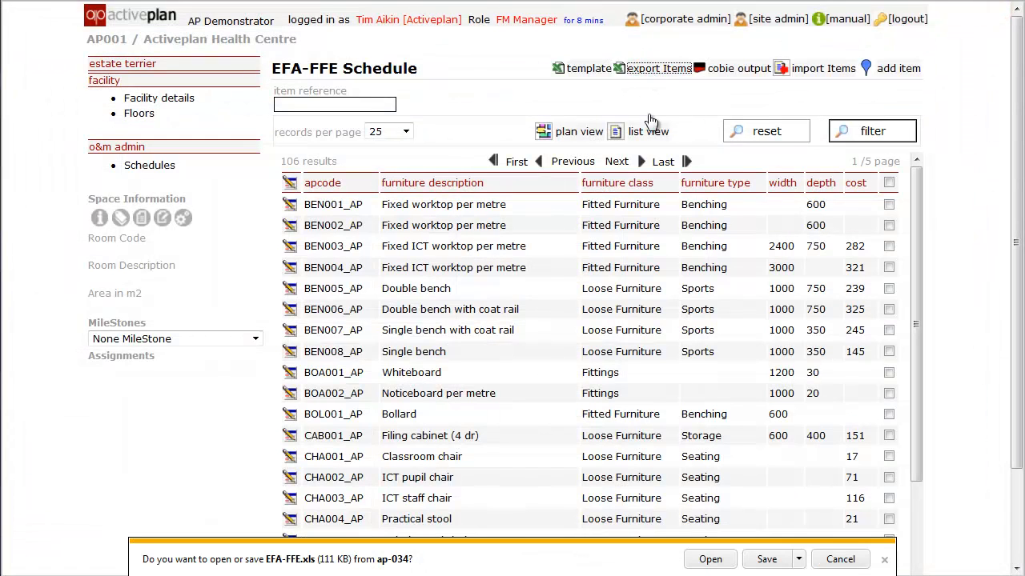
{"action": "left_click", "coordinate": [710, 558]}
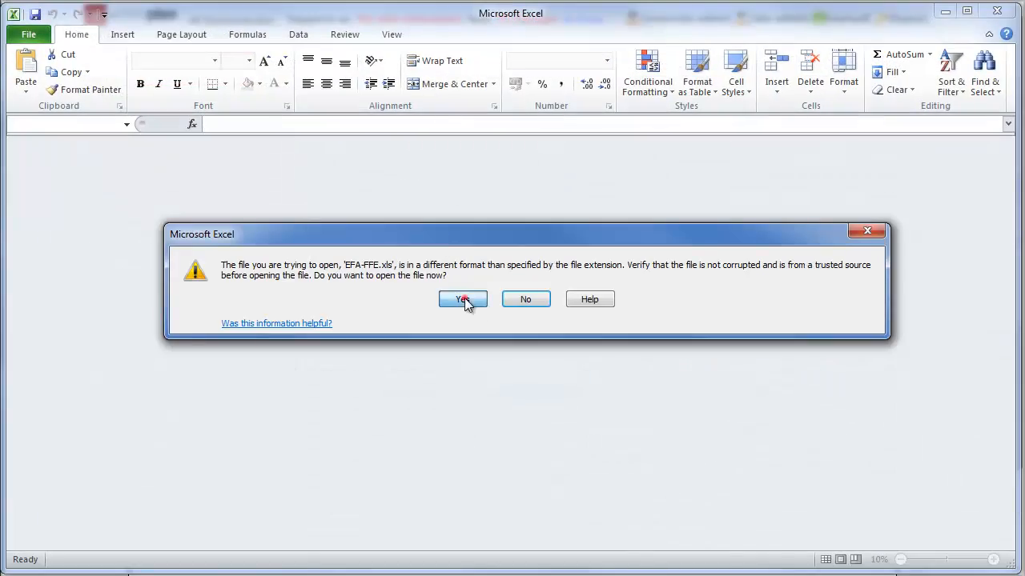
{"action": "left_click", "coordinate": [468, 298]}
{"action": "scroll", "coordinate": [184, 233], "scroll_direction": "down", "scroll_amount": 20}
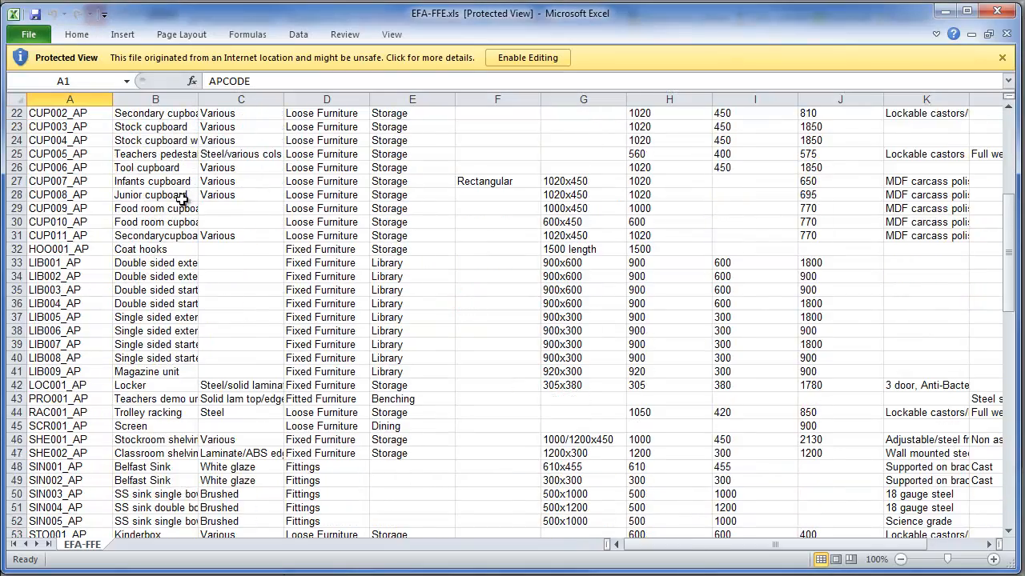
{"action": "scroll", "coordinate": [186, 263], "scroll_direction": "down", "scroll_amount": 7}
{"action": "scroll", "coordinate": [192, 260], "scroll_direction": "up", "scroll_amount": 20}
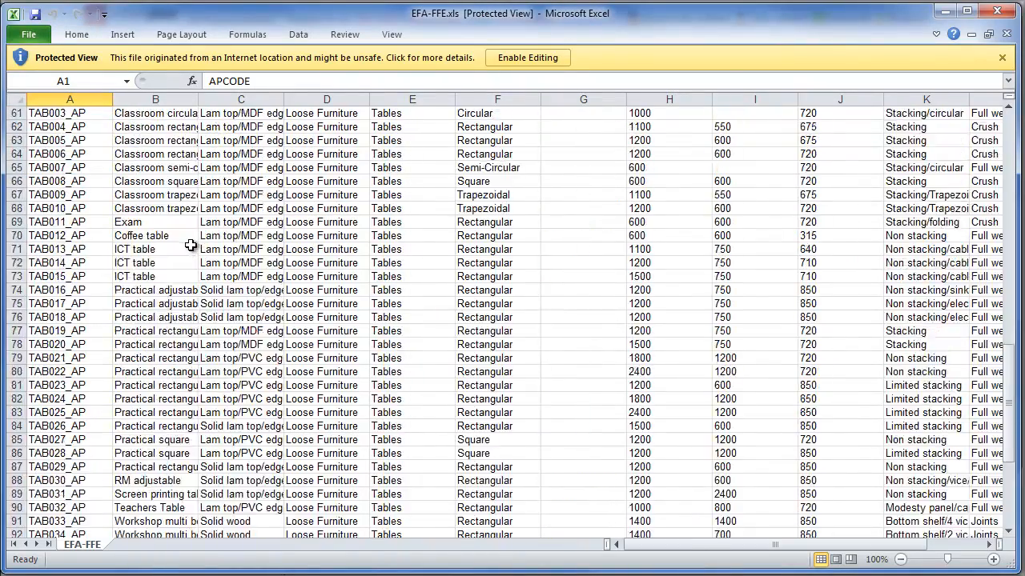
{"action": "scroll", "coordinate": [201, 249], "scroll_direction": "up", "scroll_amount": 4}
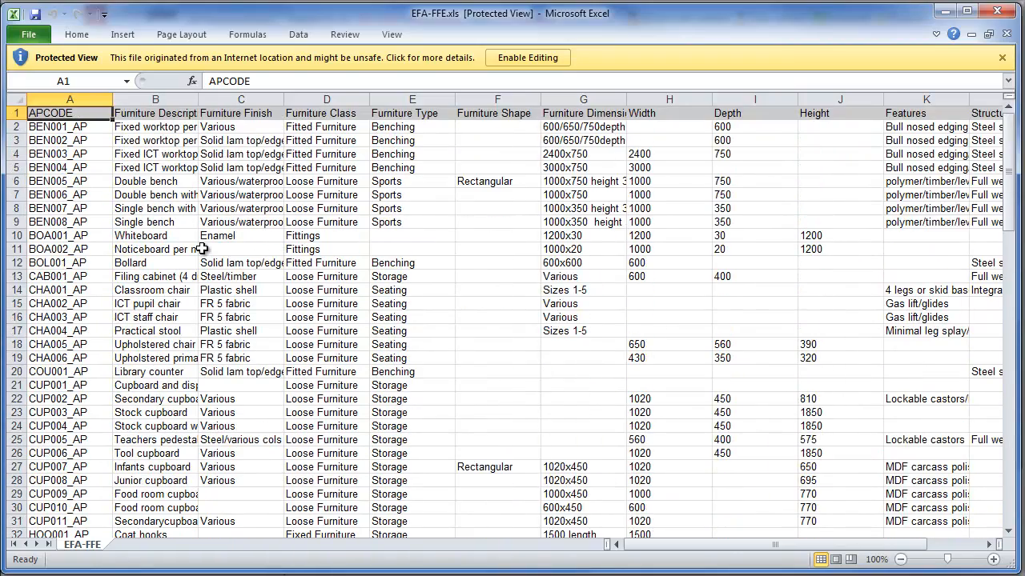
{"action": "left_click", "coordinate": [999, 15]}
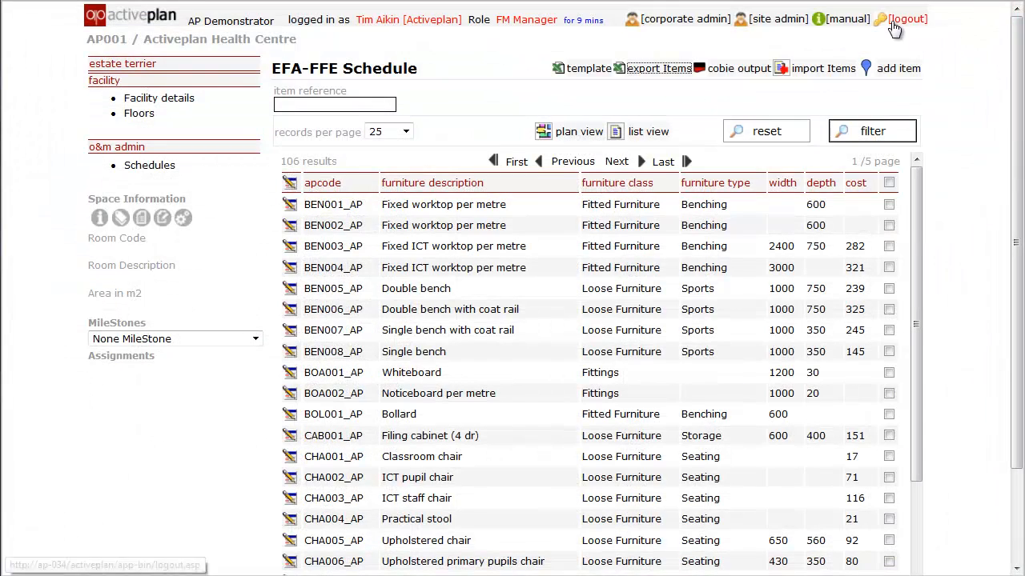